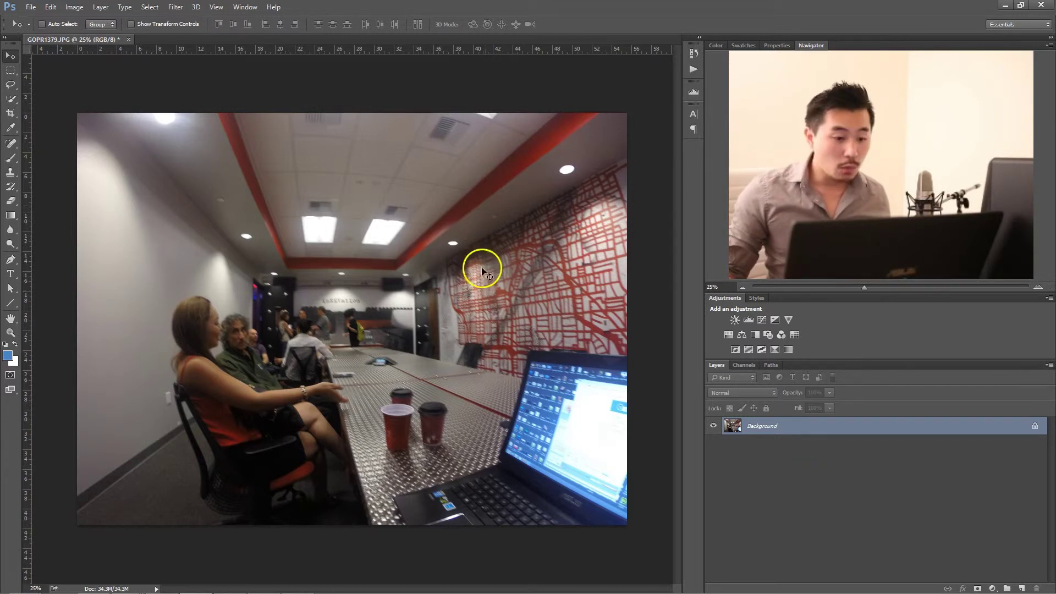
- Convert the Background layer of GOPR1379.JPG to a smart object, named Layer 0
right_click(777, 426)
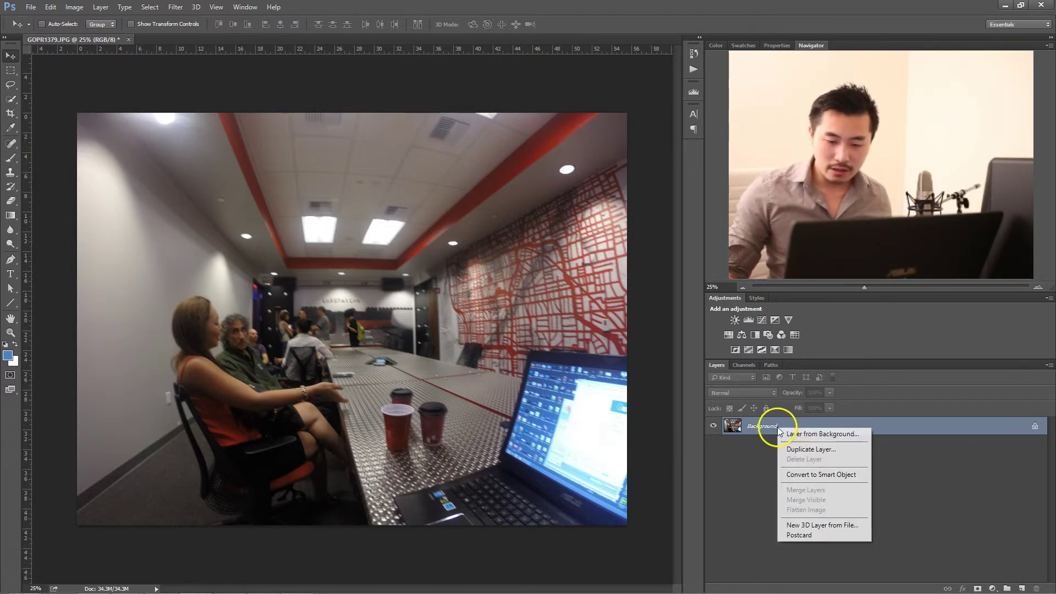
click(820, 474)
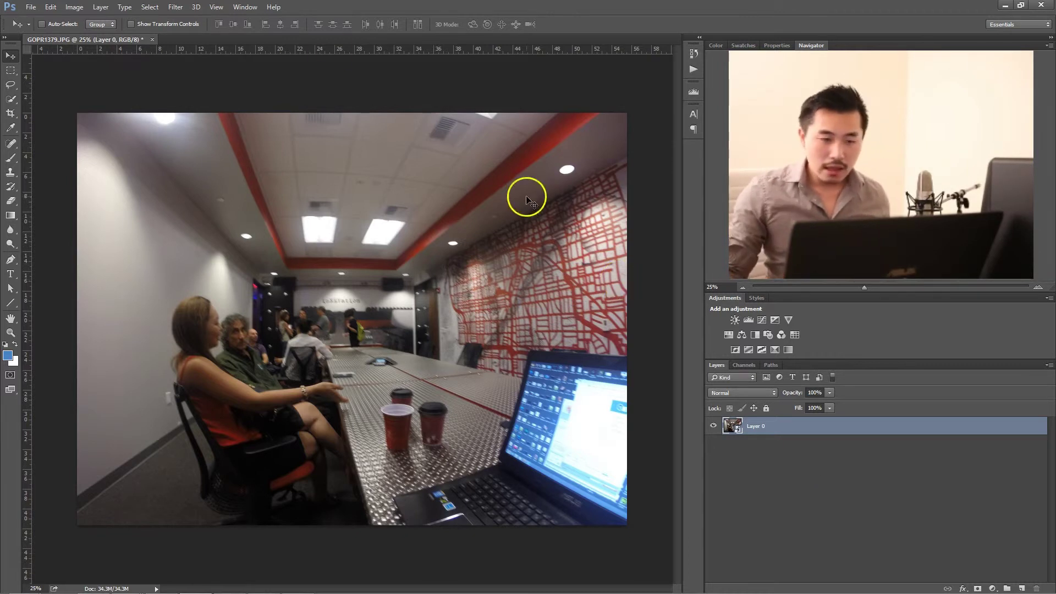
click(176, 7)
click(216, 81)
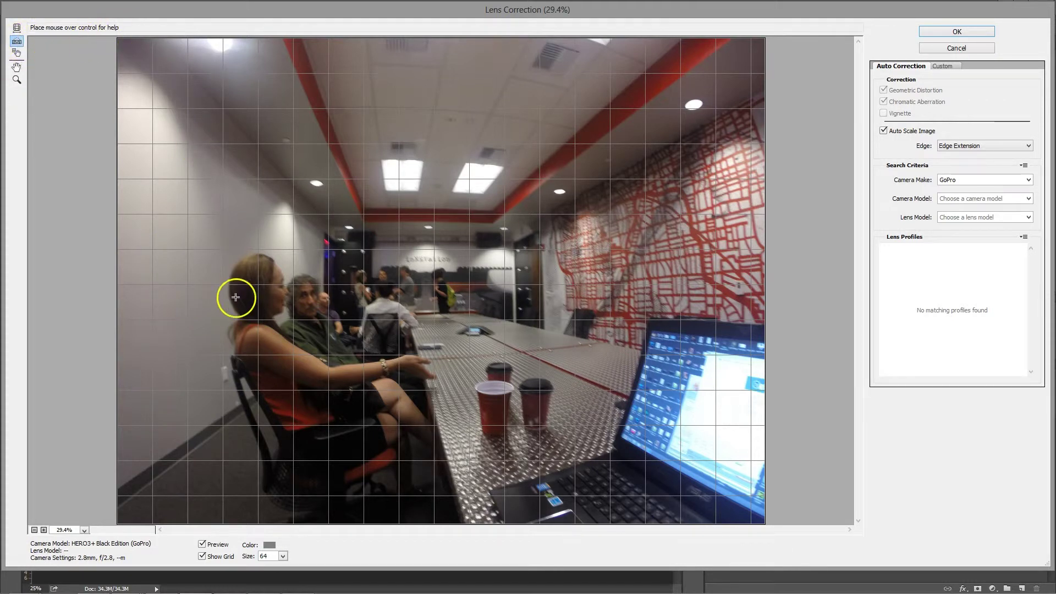
click(135, 312)
drag(134, 312, 725, 311)
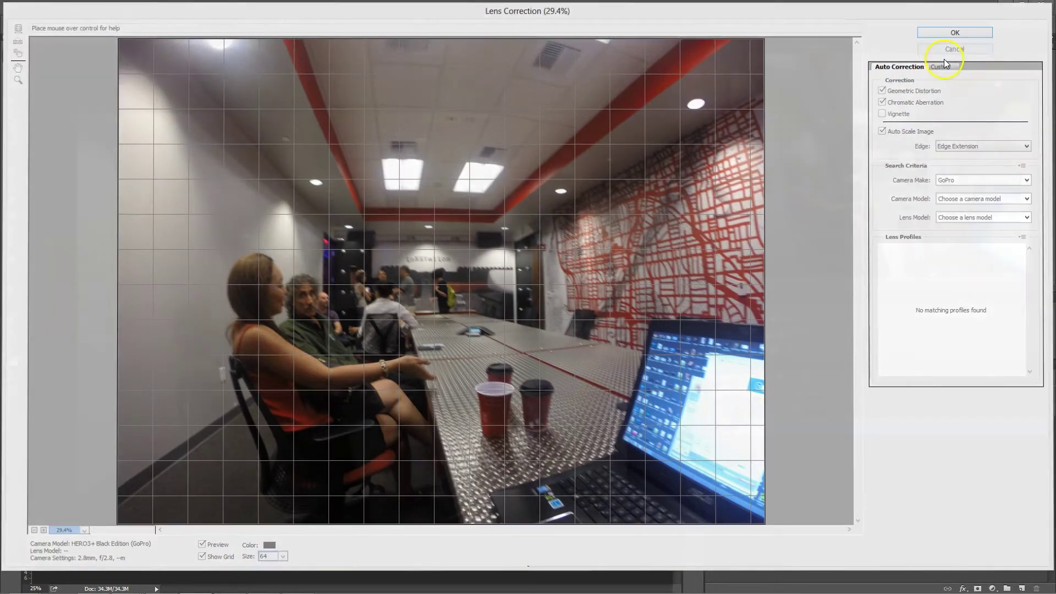
click(946, 62)
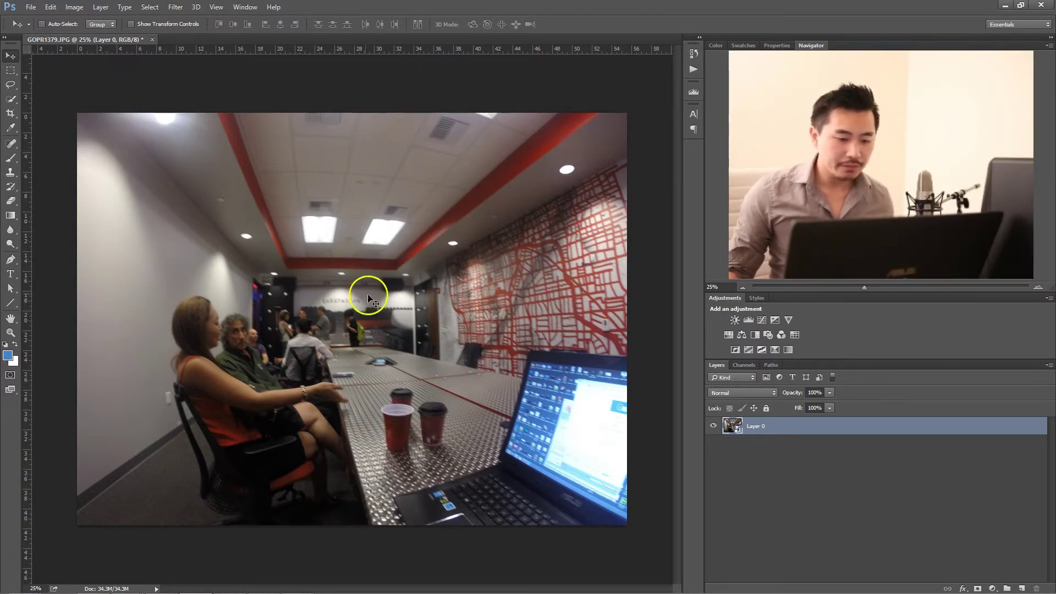
- Apply Lens Correction using the GoPro HERO3+ Black Edition camera and lens profile
click(175, 7)
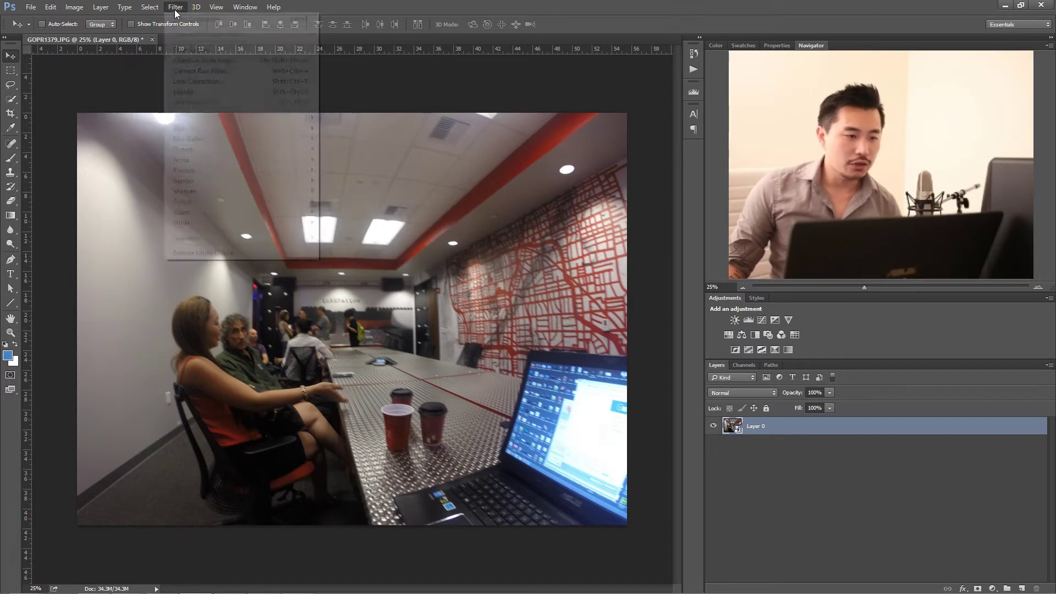
click(193, 82)
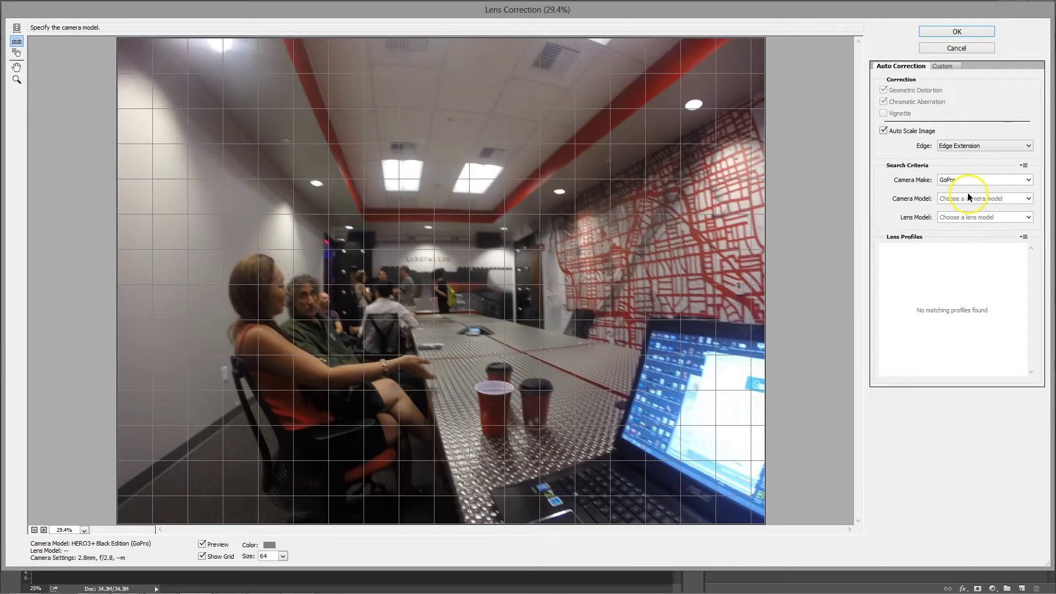
click(968, 196)
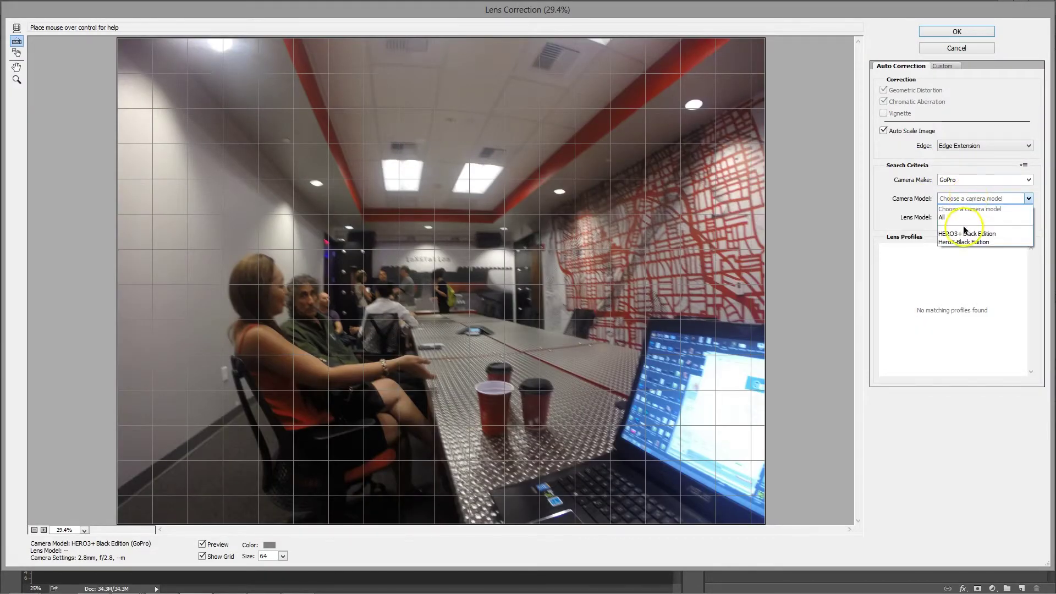
click(961, 234)
click(961, 219)
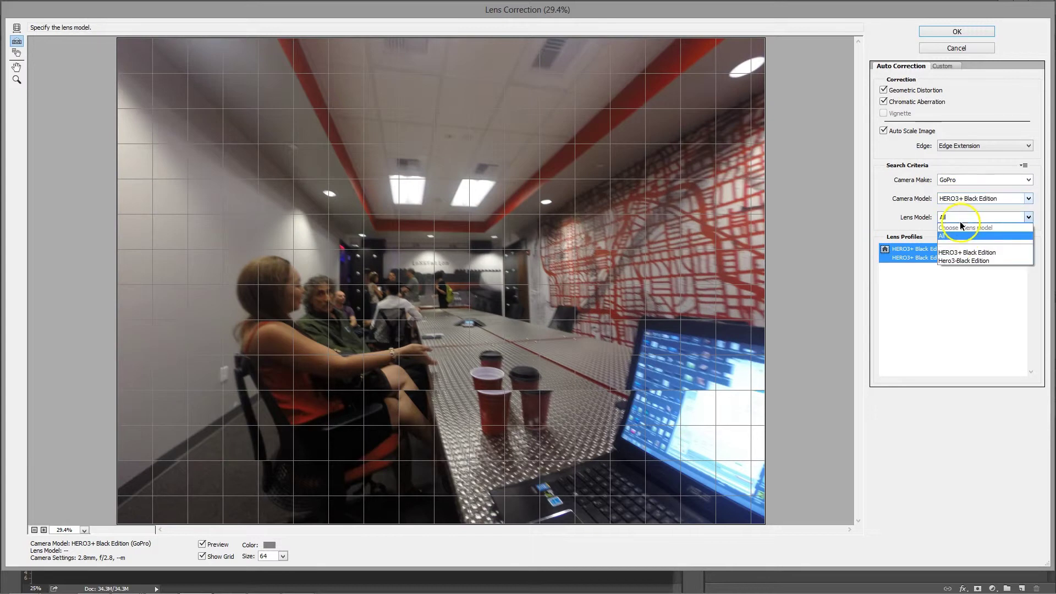
click(962, 252)
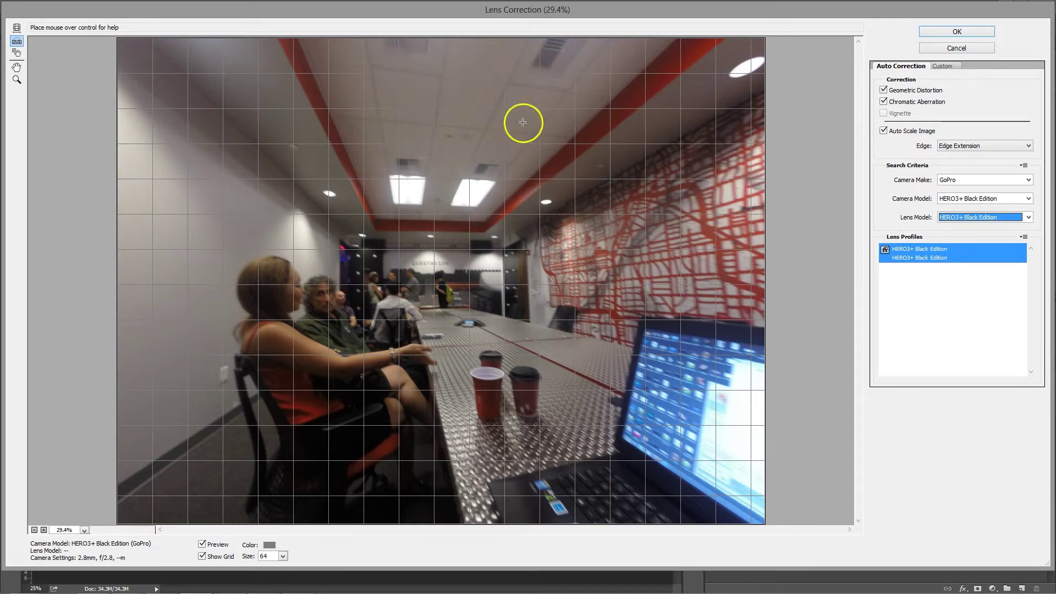
click(946, 33)
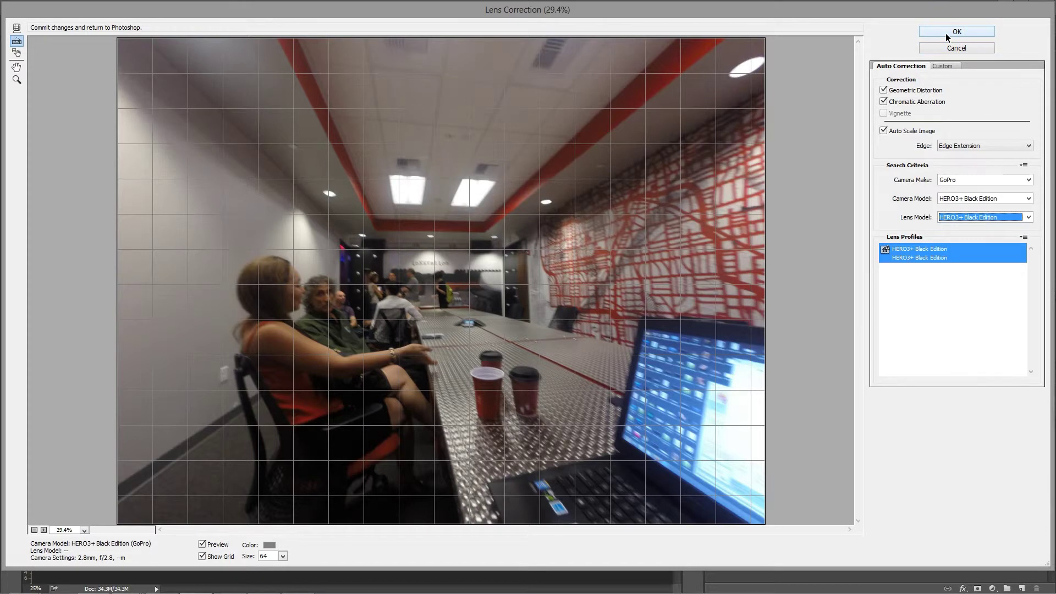
click(700, 303)
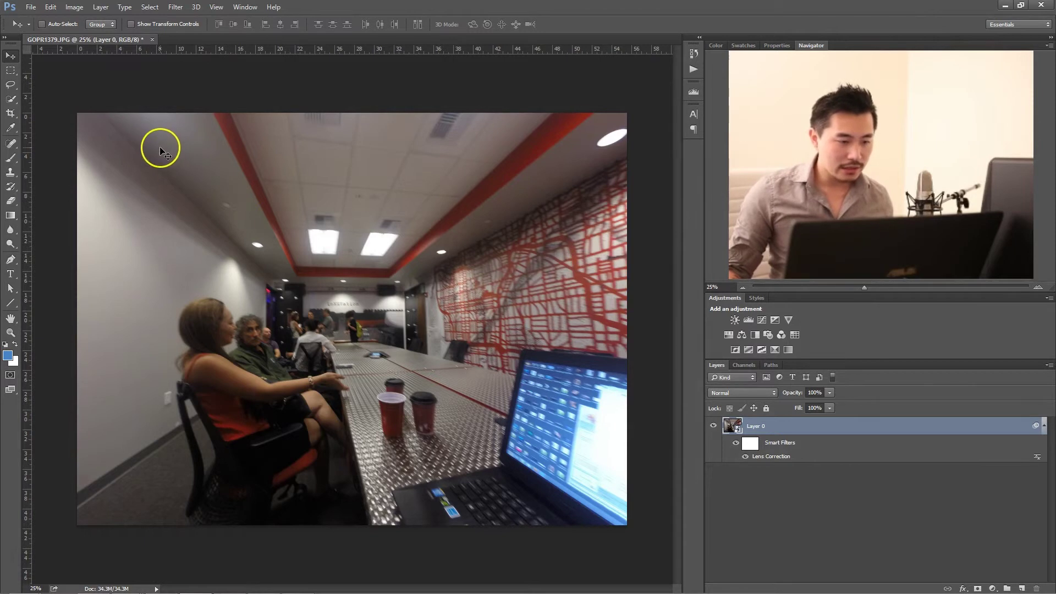
click(745, 457)
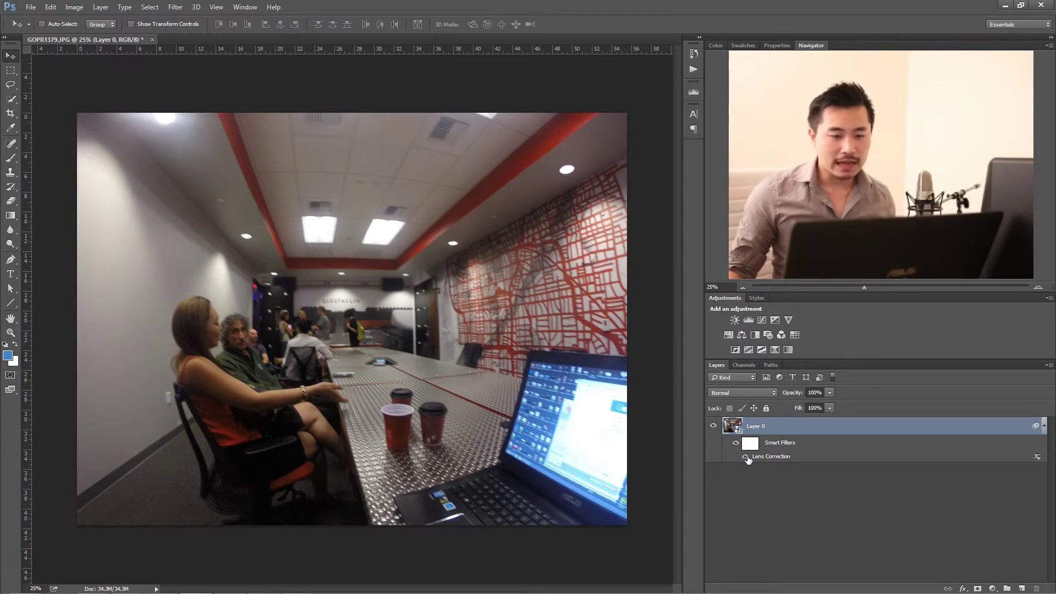
click(478, 170)
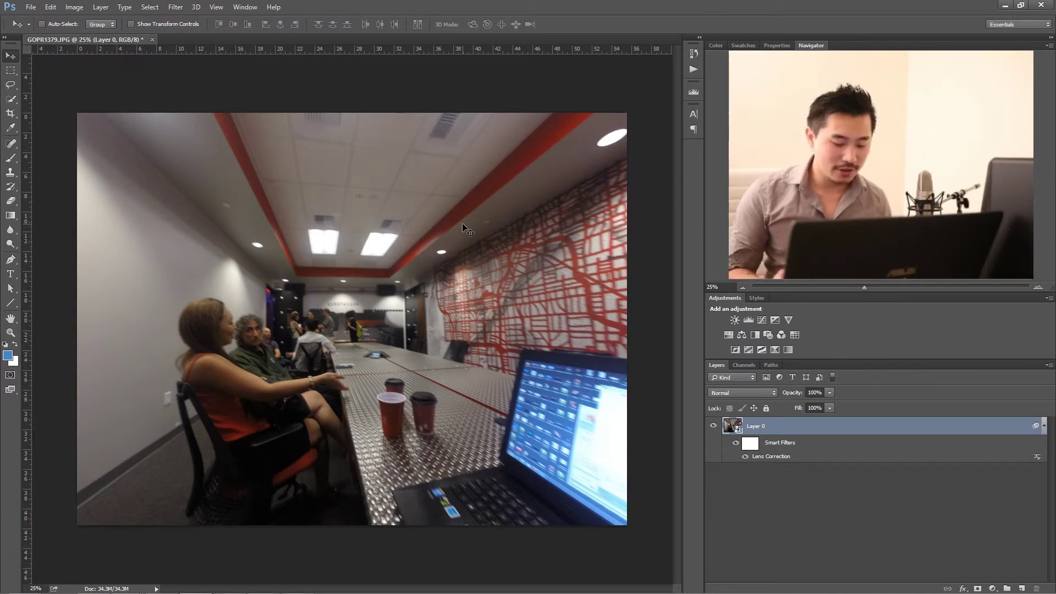
- Resize the image to 1200 px wide (1200 × 900) after abandoning a first attempt
key(ctrl+alt+i)
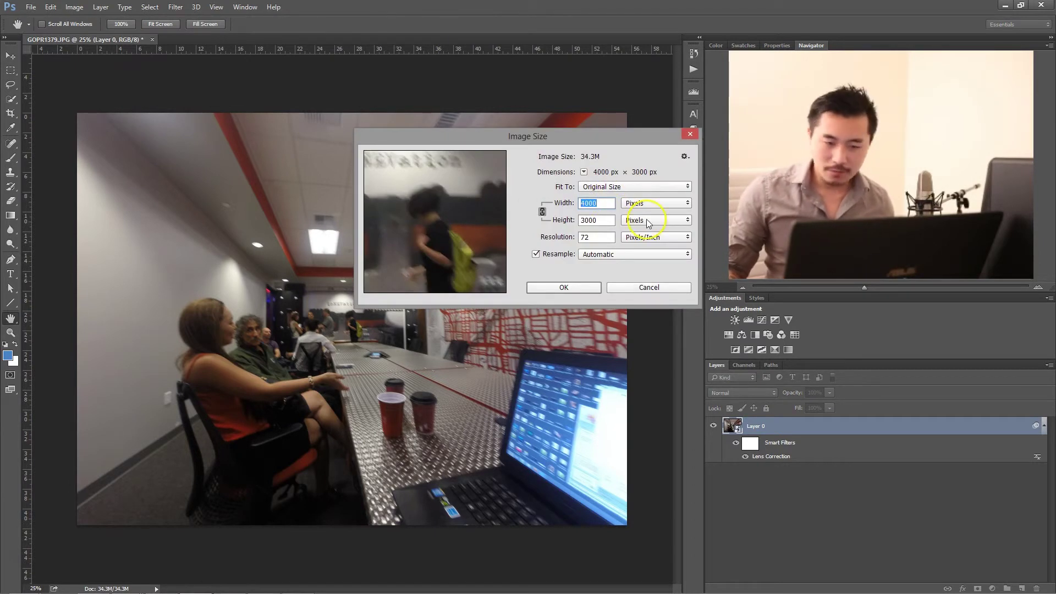
text(1200)
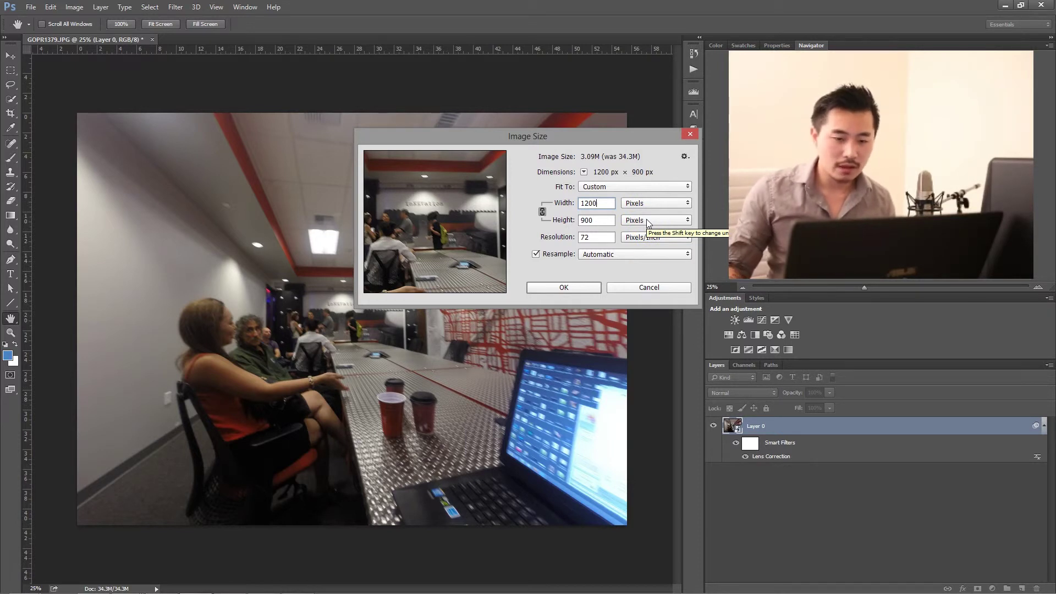
click(638, 290)
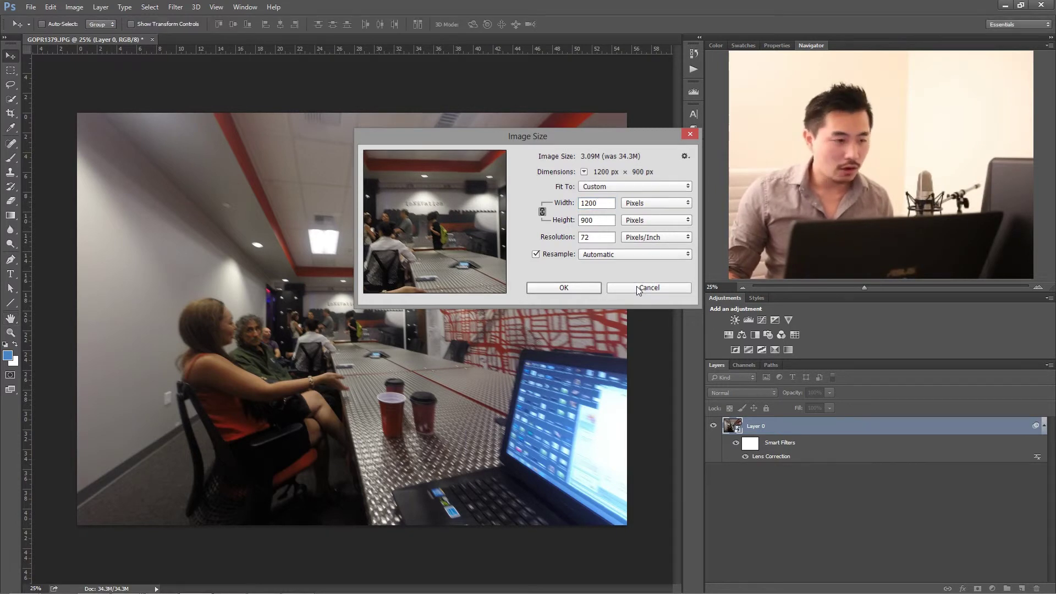
click(76, 6)
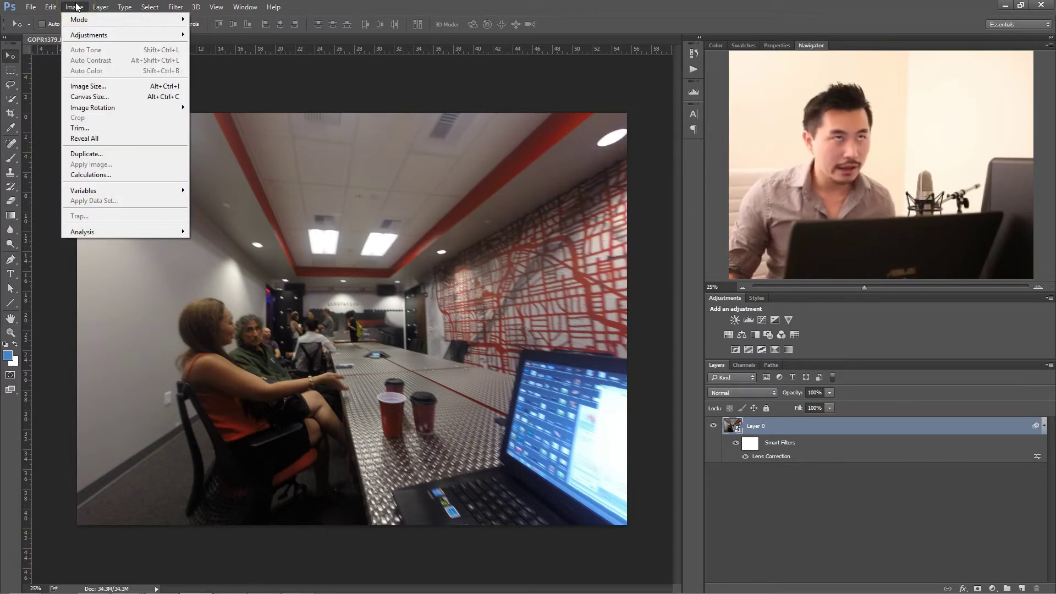
click(85, 88)
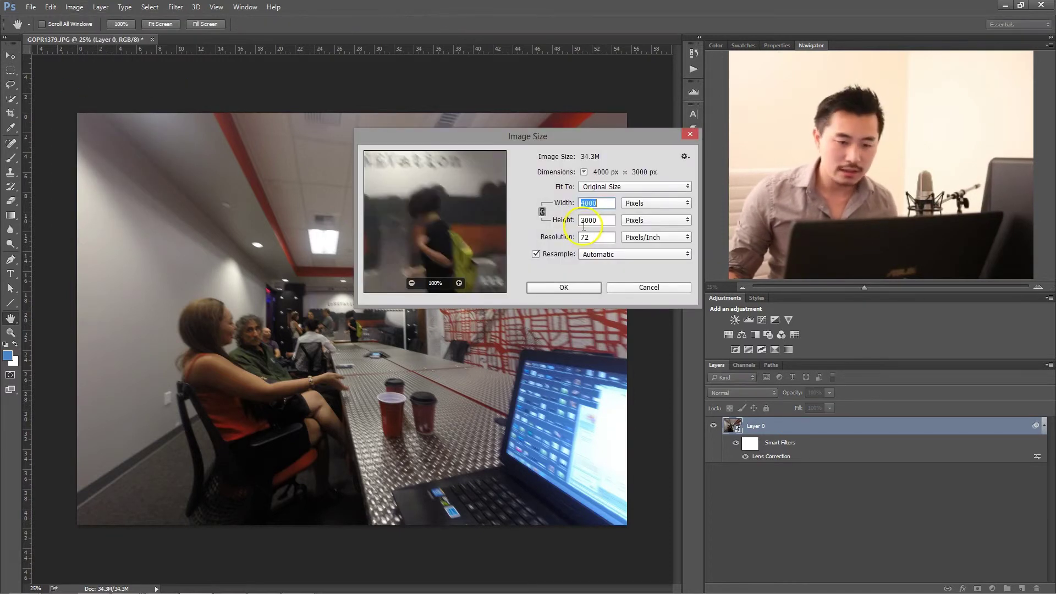
text(1200)
key(Return)
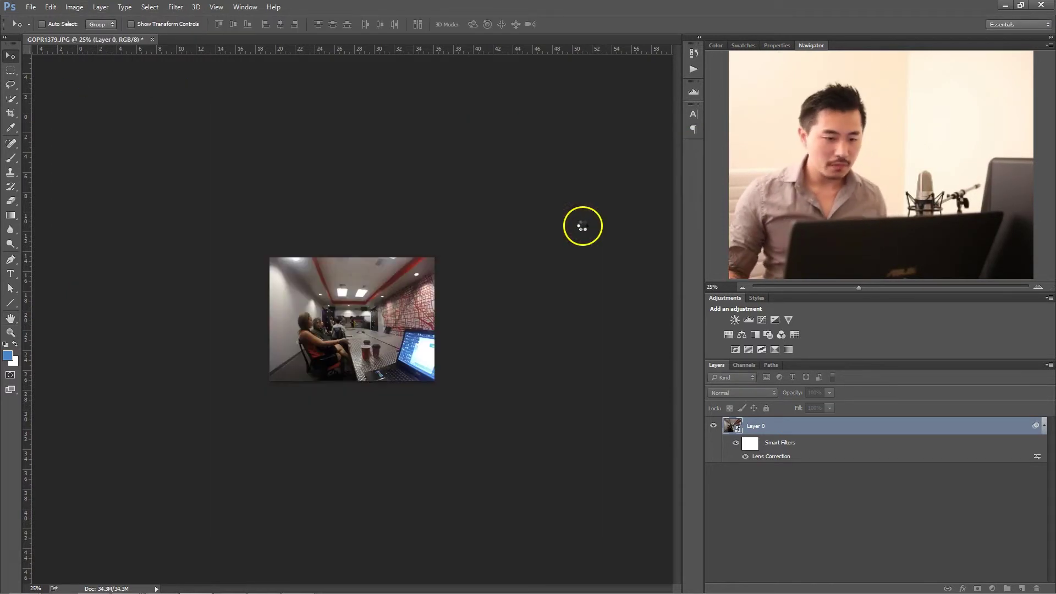
- Set the zoom level to 100% to view the photo at actual size
click(36, 589)
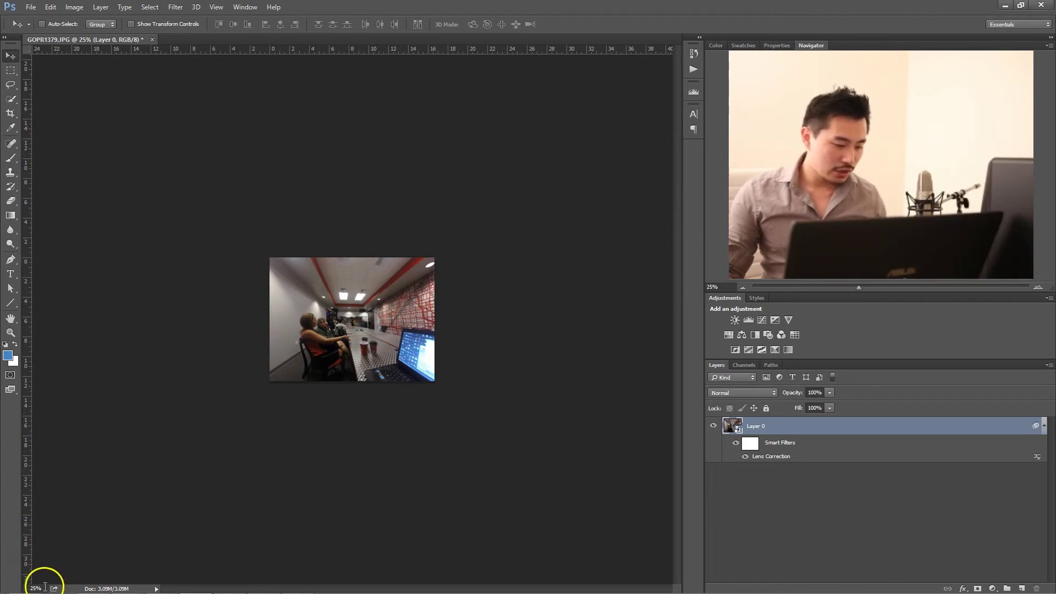
text(100)
key(Return)
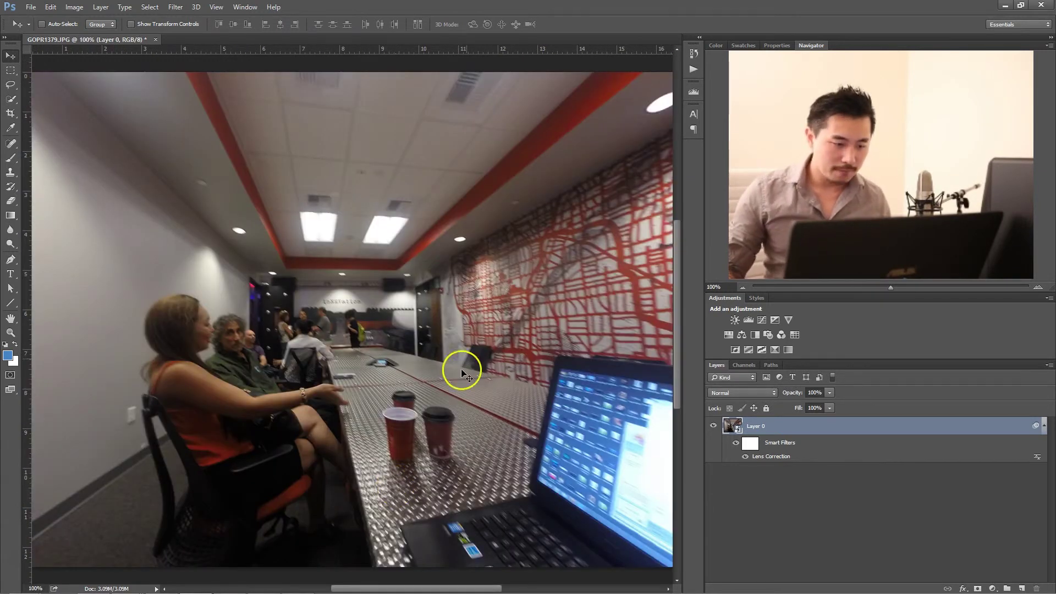
scroll(468, 360, down, 2)
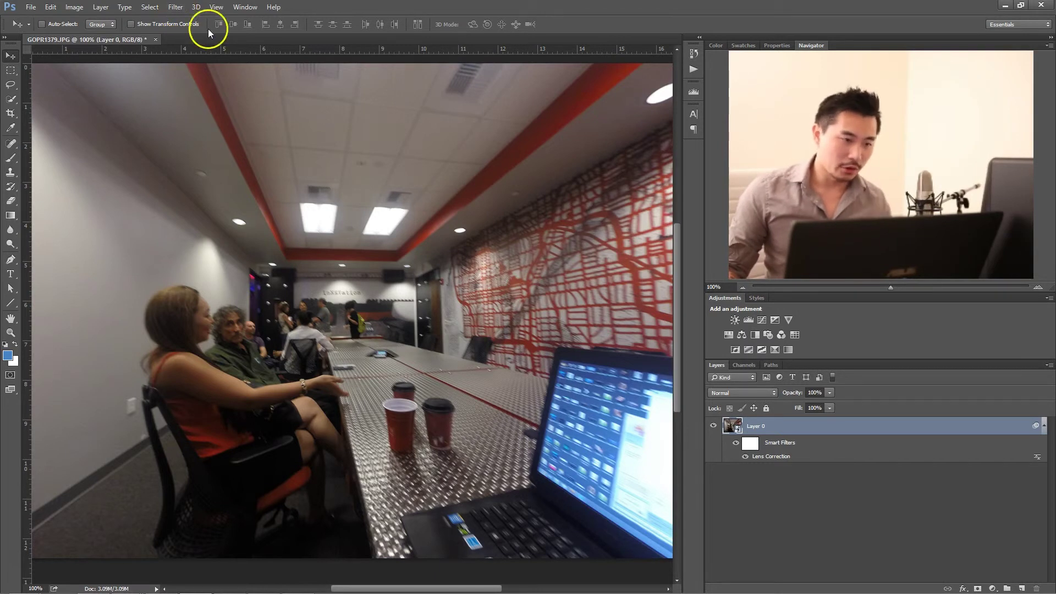
- Add a Sharpen smart filter to Layer 0, toggling it off and on to compare
click(177, 8)
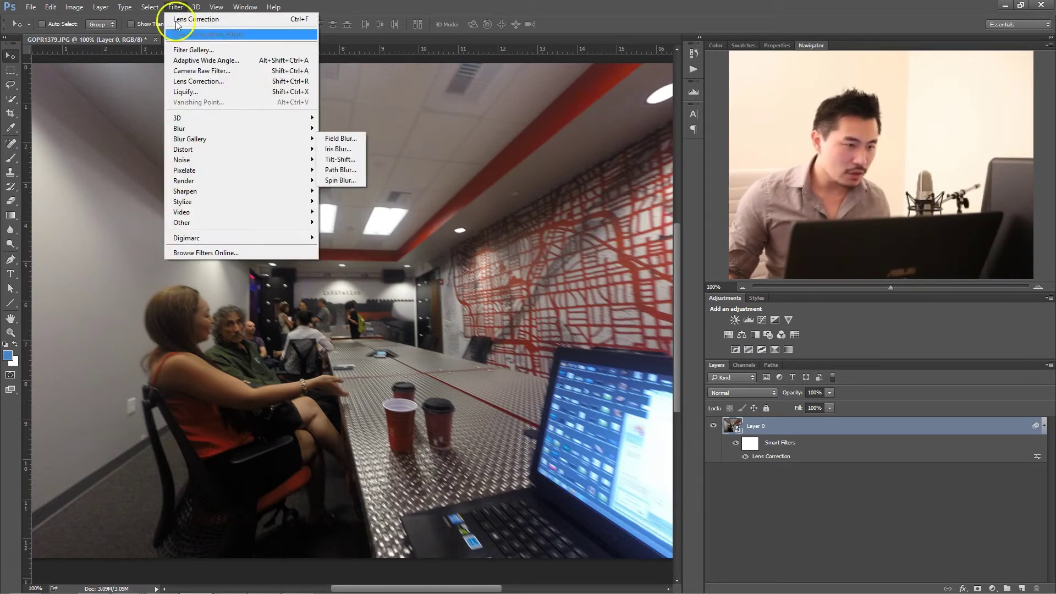
mouse_move(214, 191)
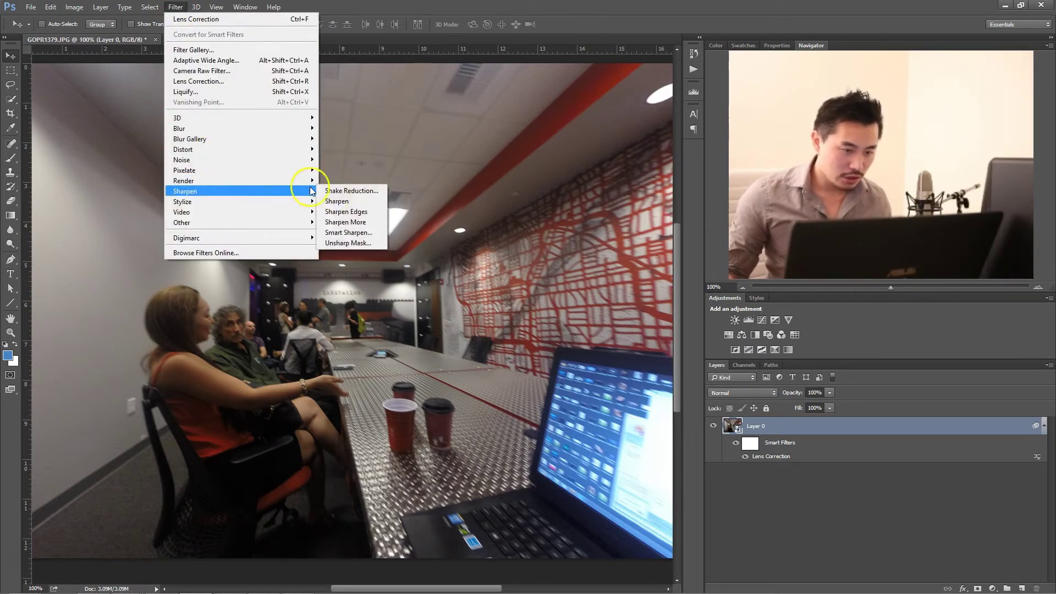
click(341, 202)
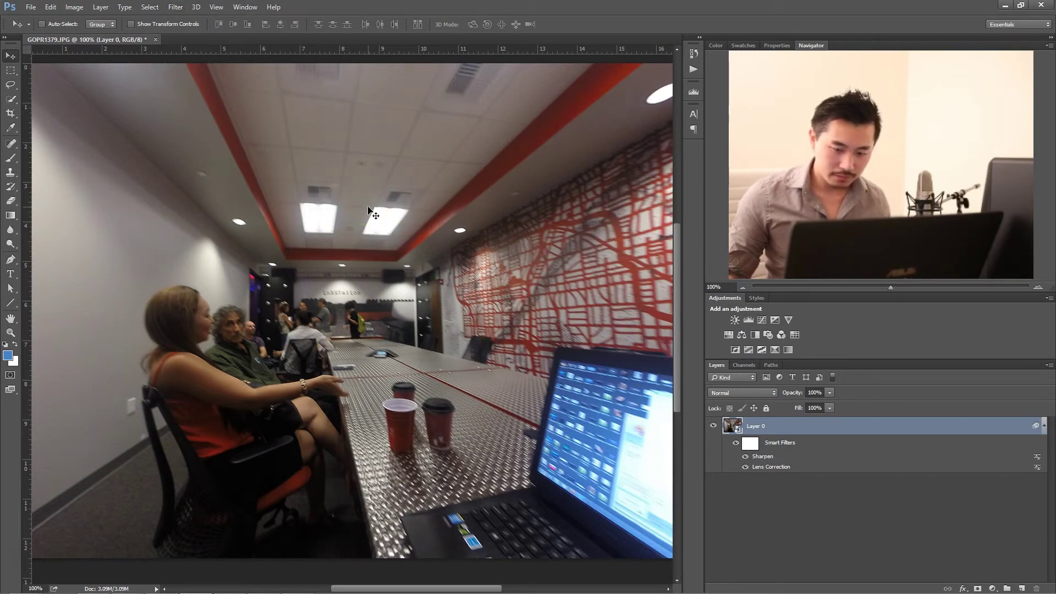
click(745, 457)
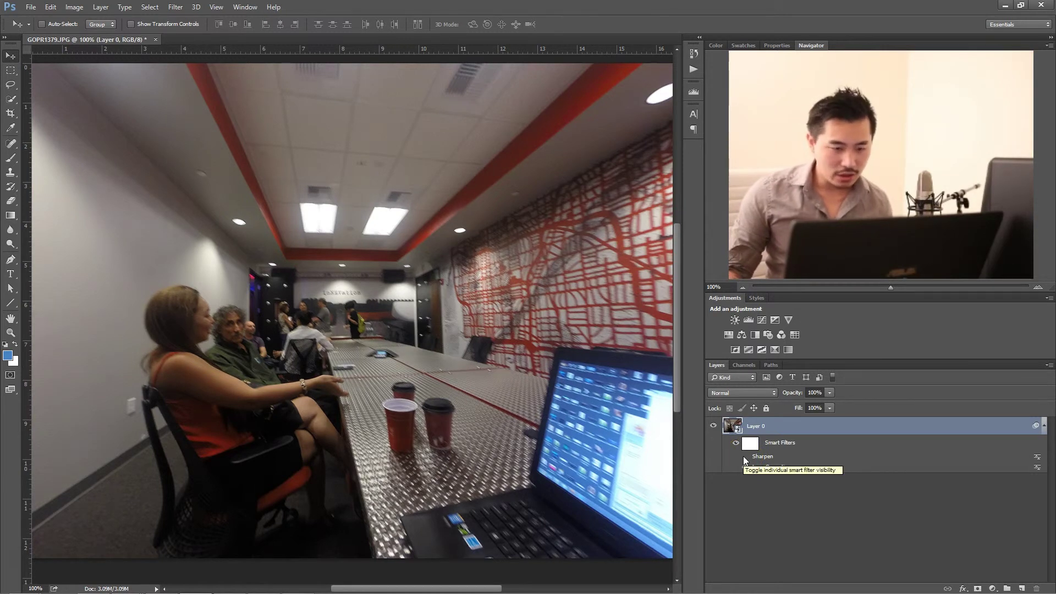
click(745, 457)
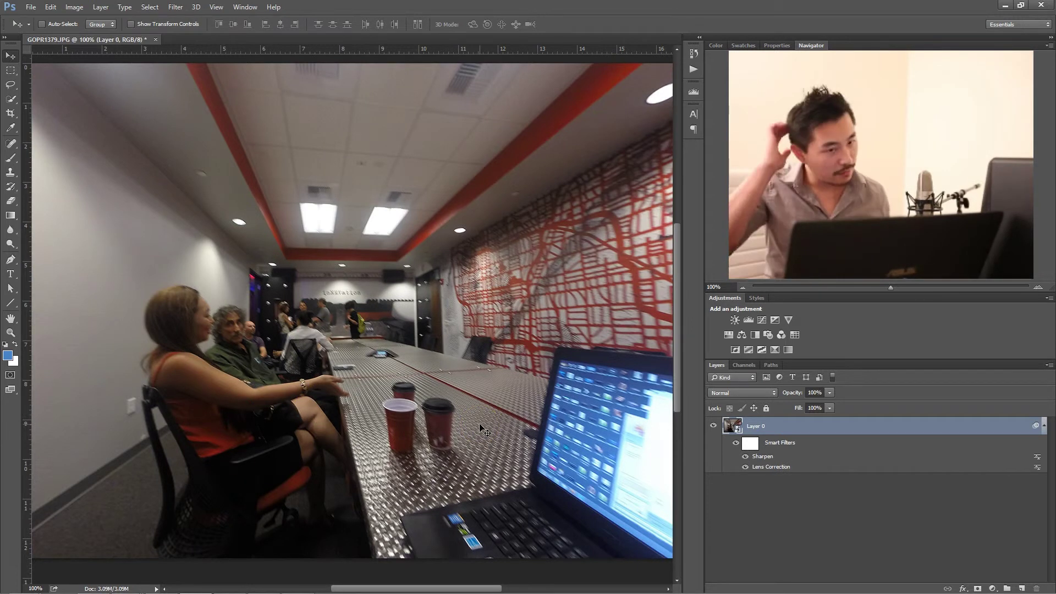
- Nudge Layer 0 upward twice with Shift+Up and select the Layer 0 smart object
click(484, 398)
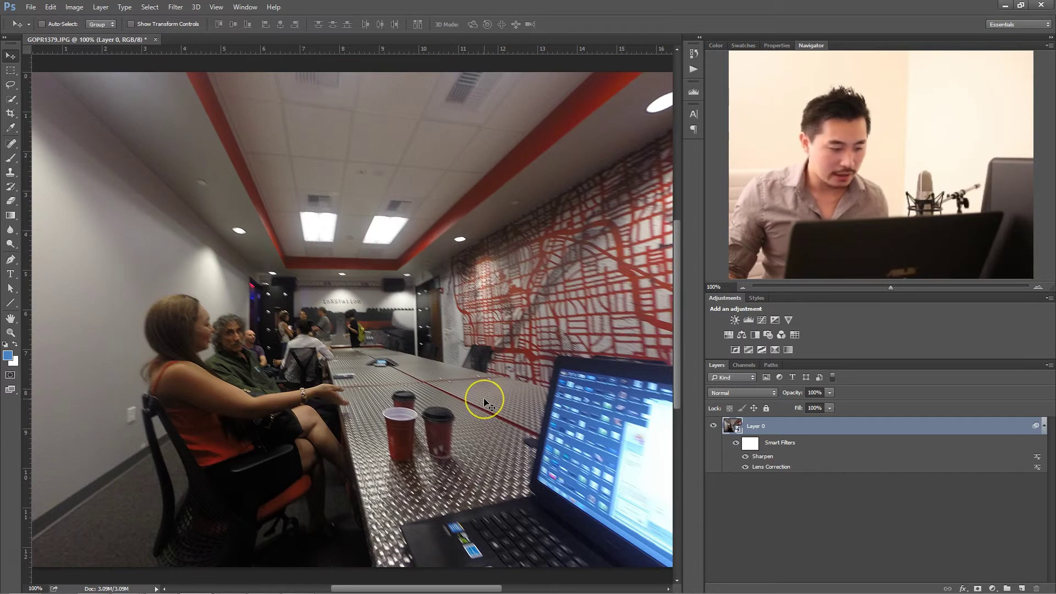
key(shift+Up)
key(shift+Up)
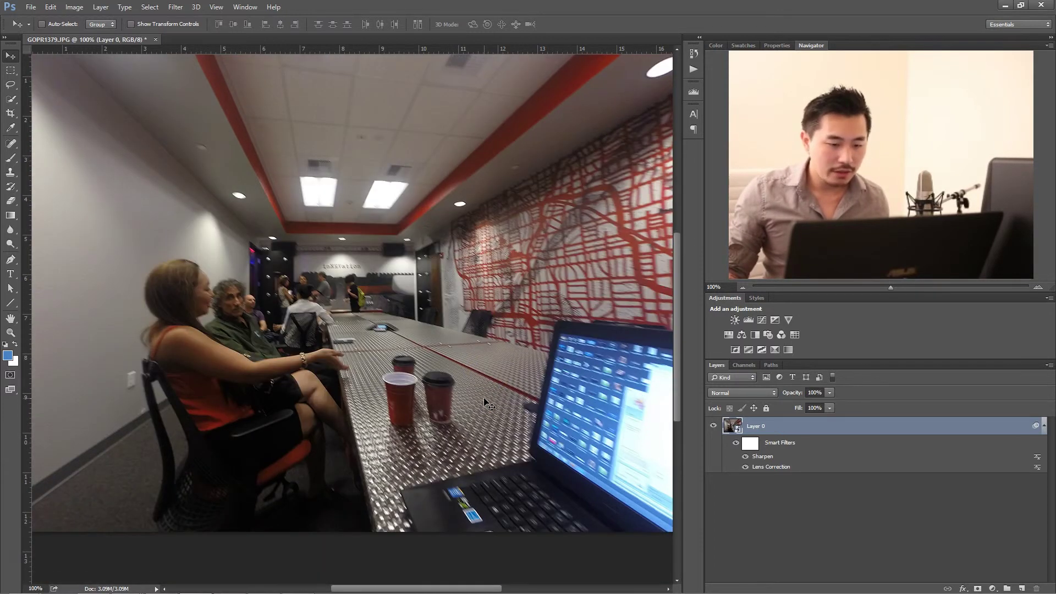
key(shift+Up)
click(730, 428)
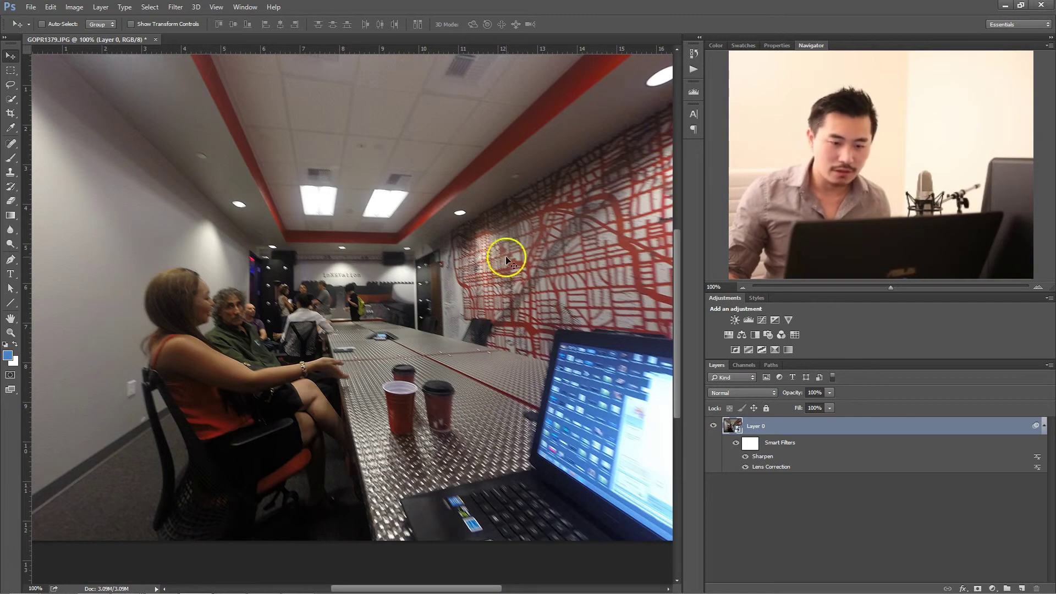
- Open Layer 0's smart object contents and duplicate its Background layer
double_click(731, 426)
right_click(756, 427)
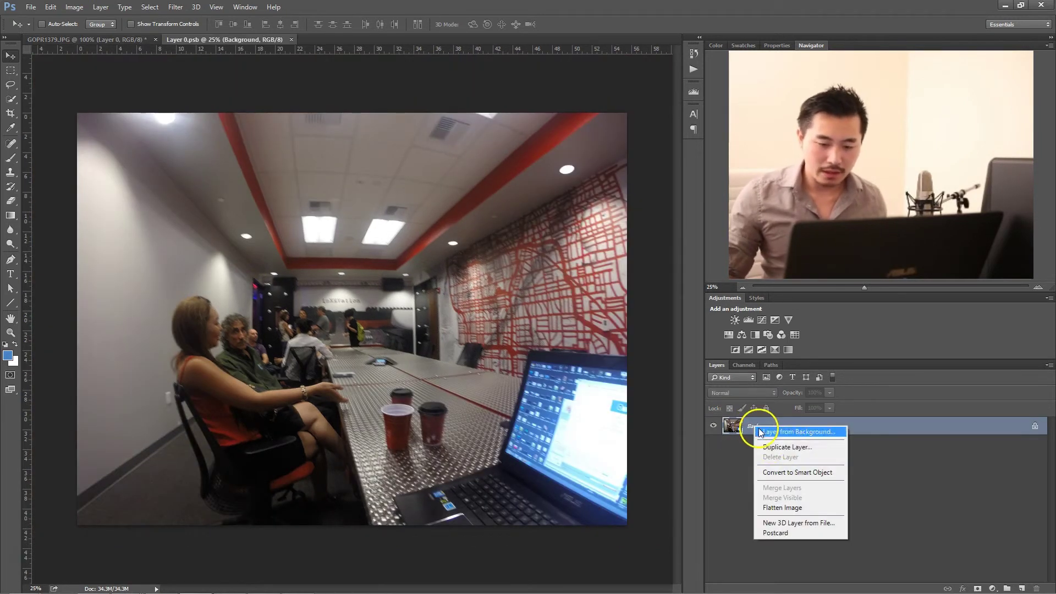
click(776, 452)
key(Return)
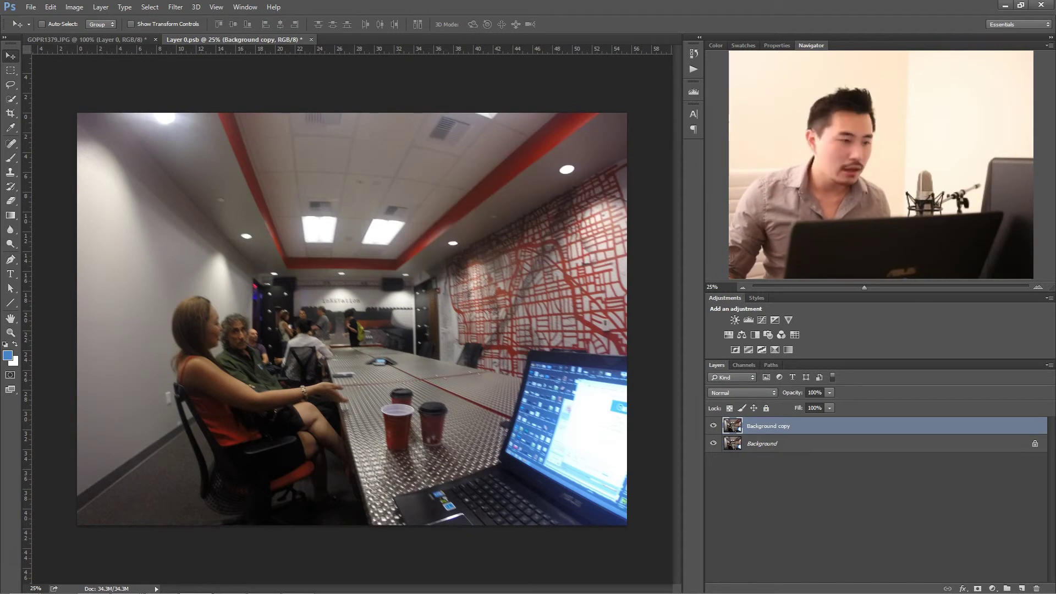
- Lift the Background copy's shadows to 11% with Shadows/Highlights
click(75, 7)
mouse_move(102, 39)
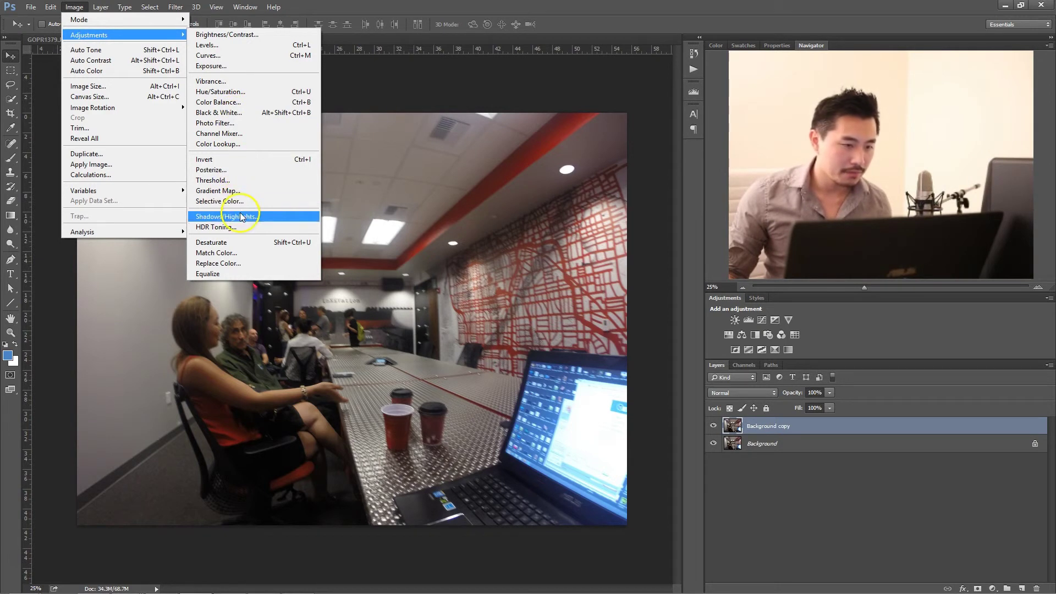
click(212, 220)
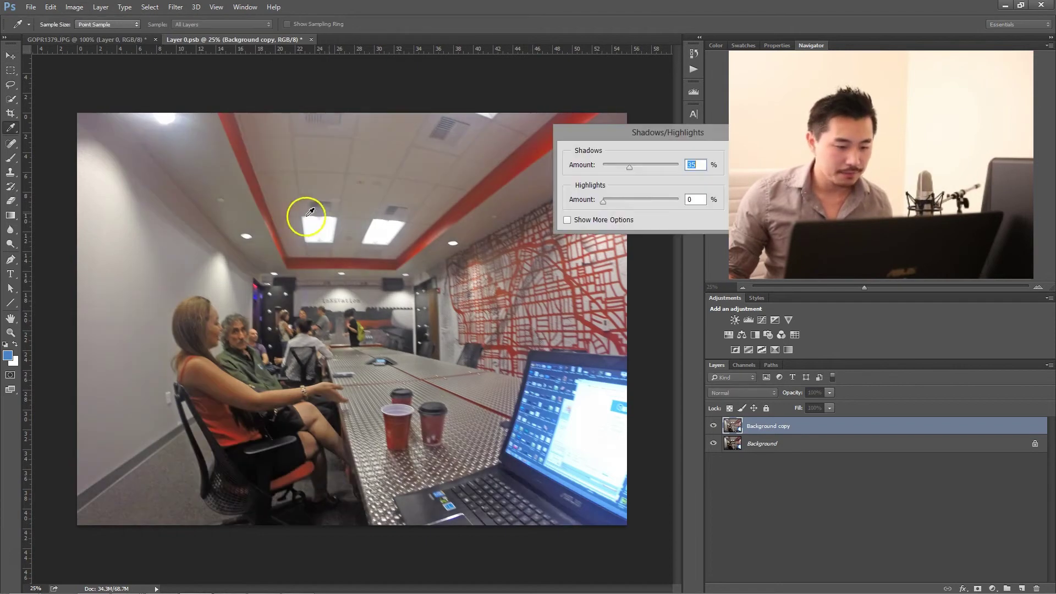
click(617, 167)
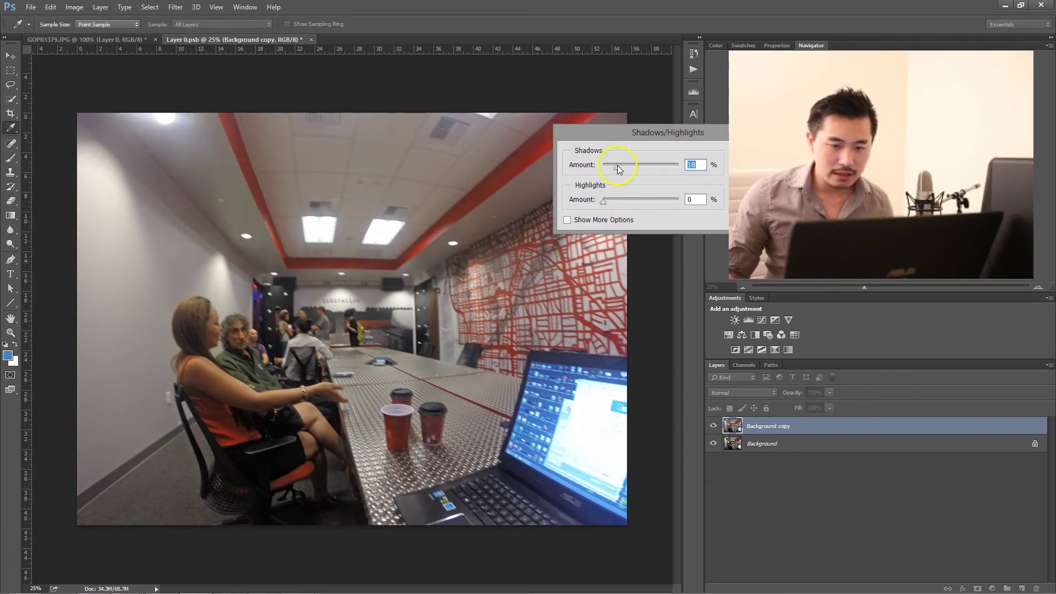
key(shift+Down)
key(shift+Down)
key(shift+Down)
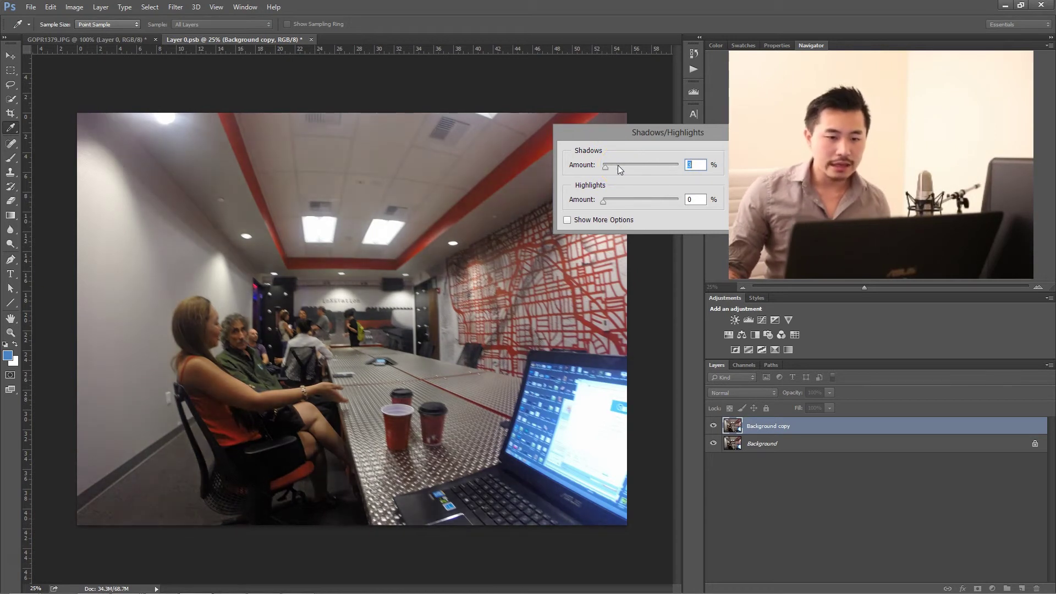
key(shift+Up)
key(Up)
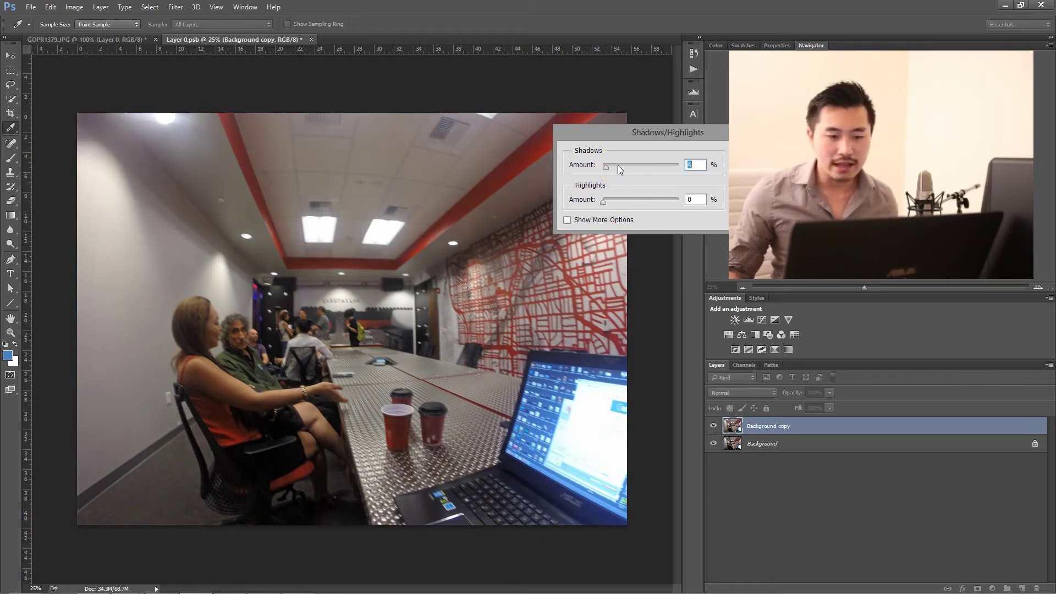
key(Up)
key(Up)
key(Up)
key(Up)
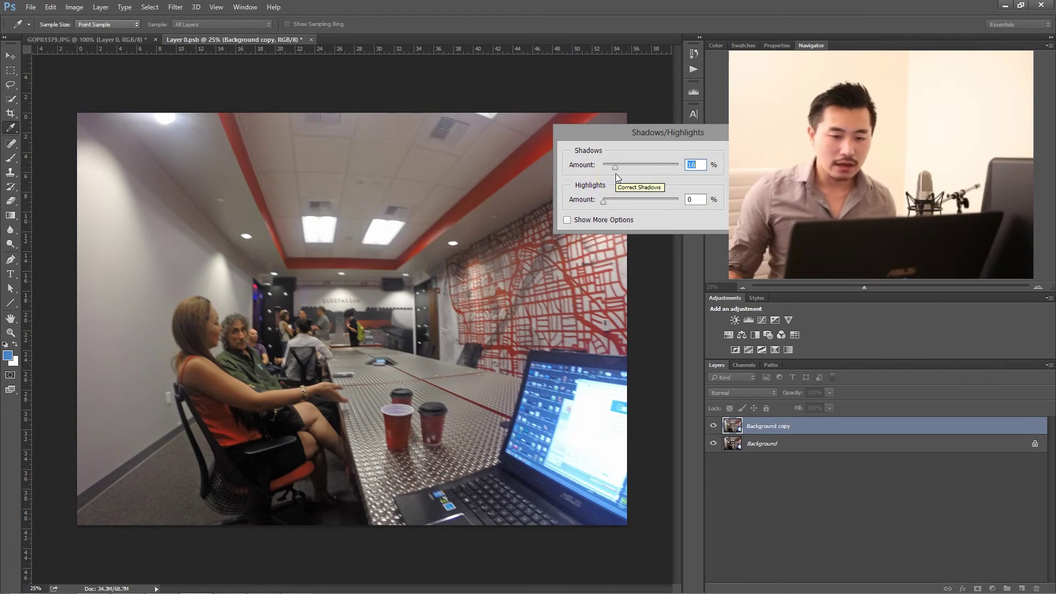
drag(615, 166, 612, 167)
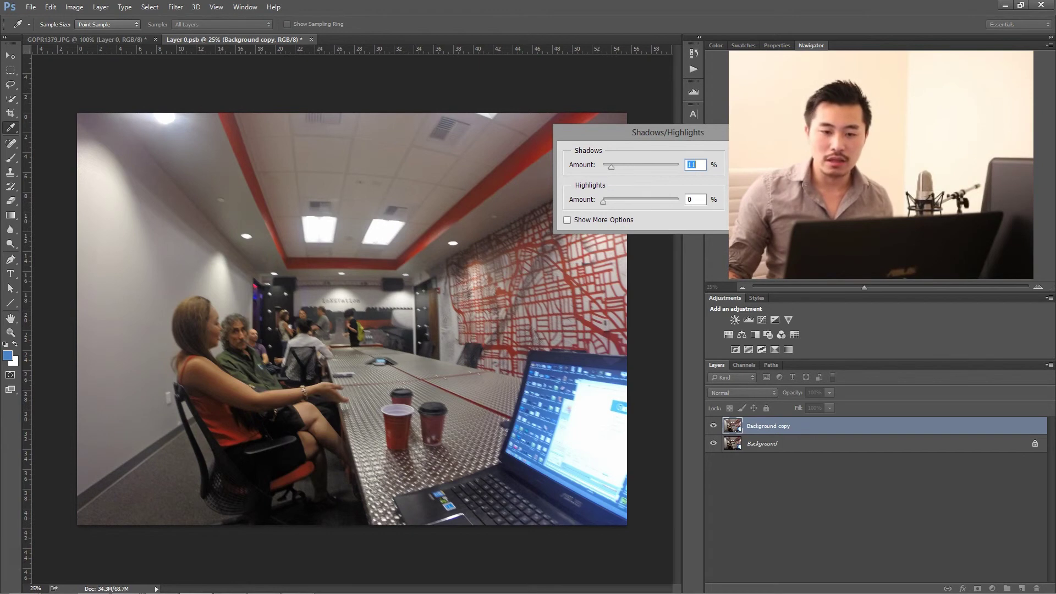
key(Return)
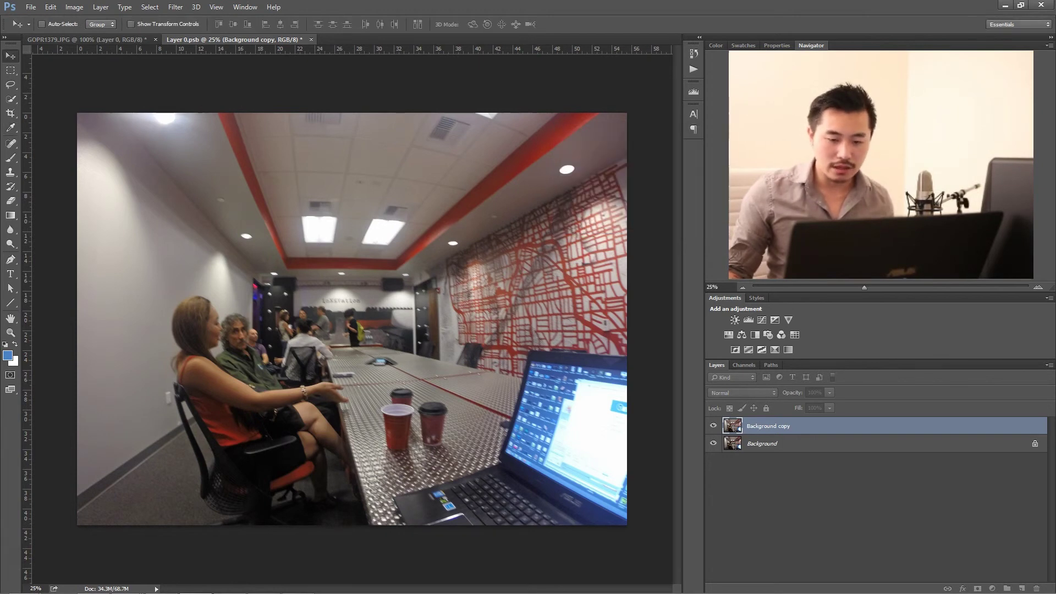
- Hide Background copy, raise the Background's brightness just above 50, then re-show the copy
click(713, 427)
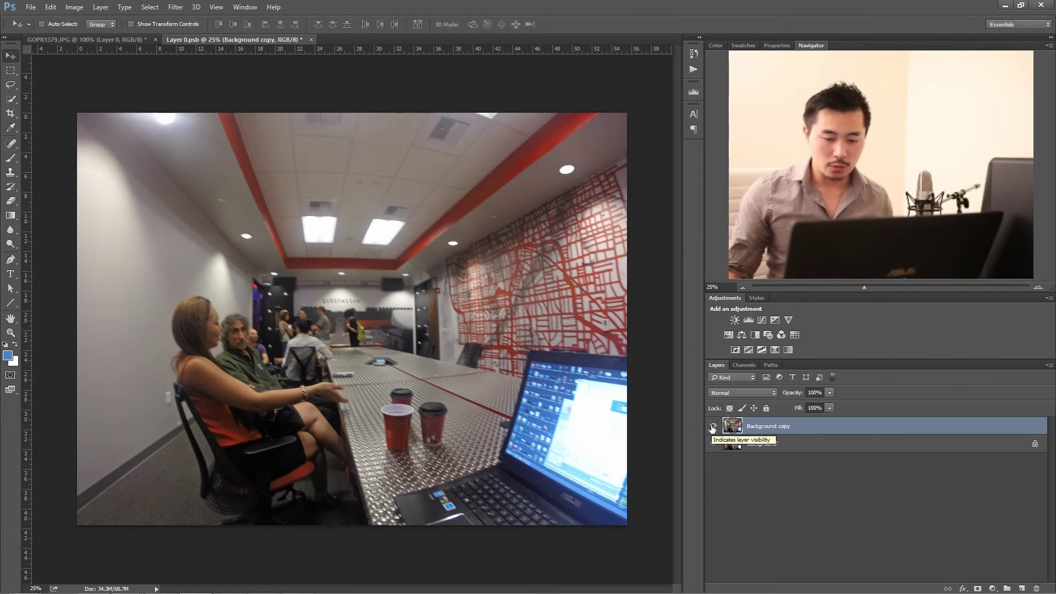
click(737, 443)
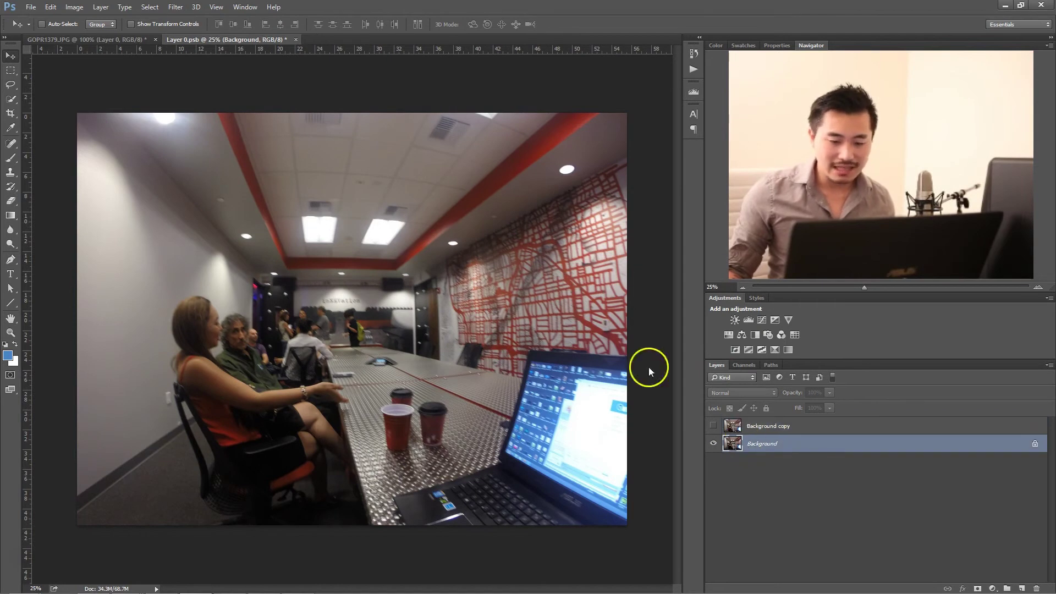
click(112, 7)
click(74, 6)
click(194, 33)
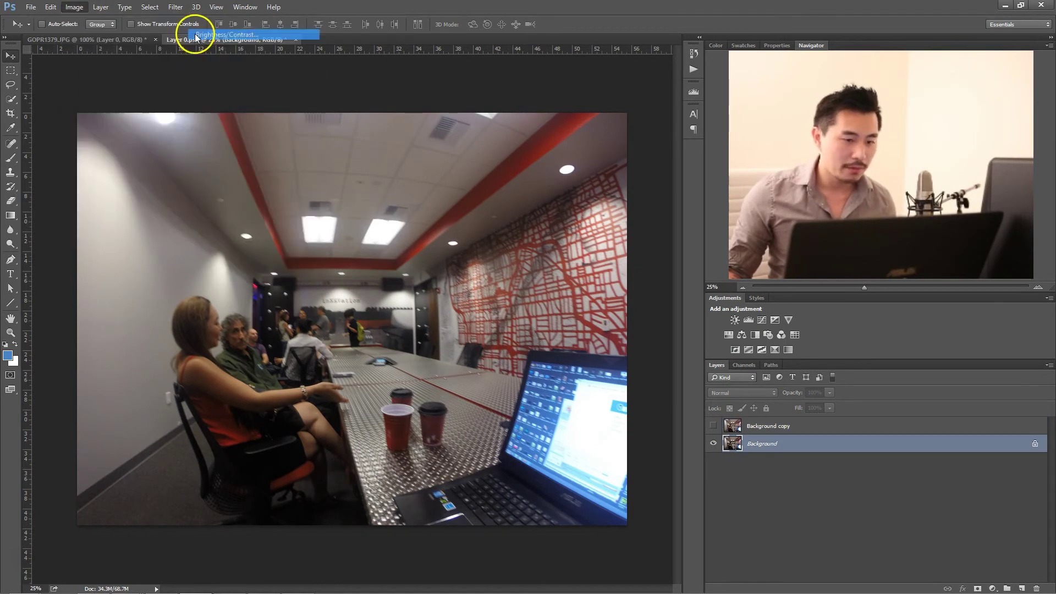
click(521, 194)
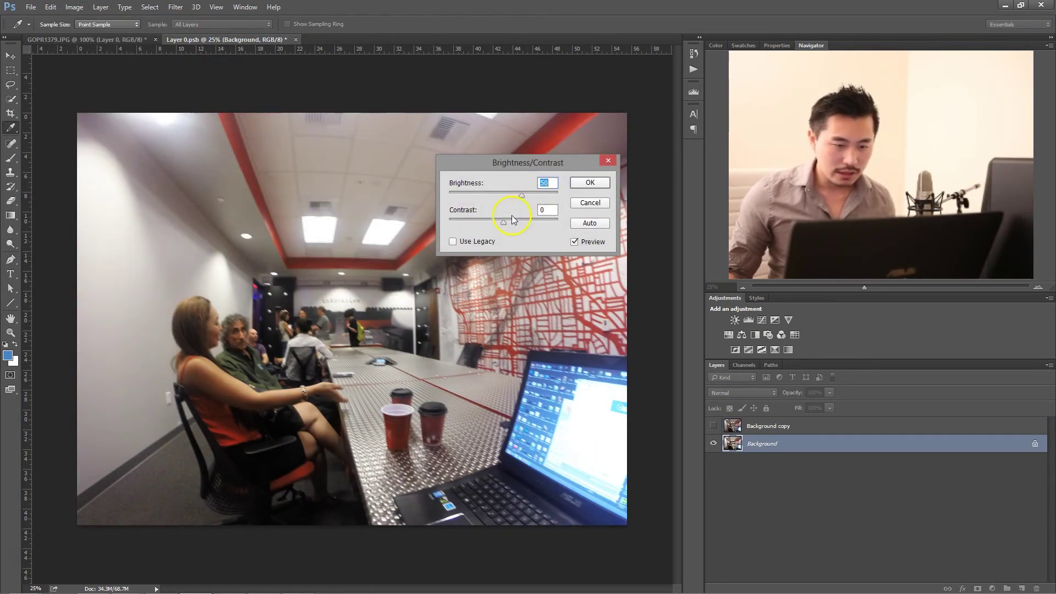
click(528, 193)
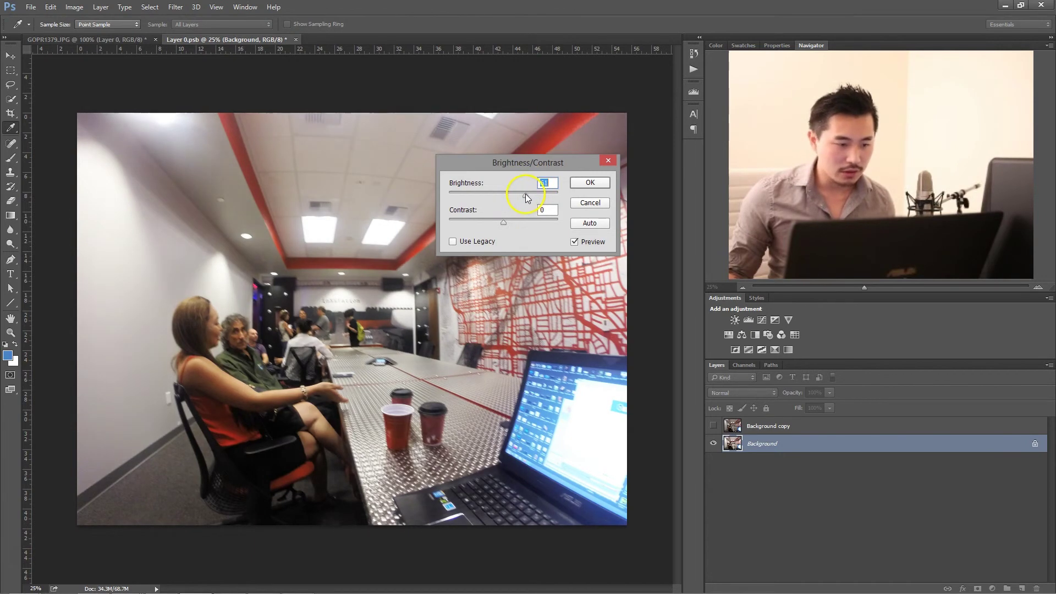
click(580, 188)
key(v)
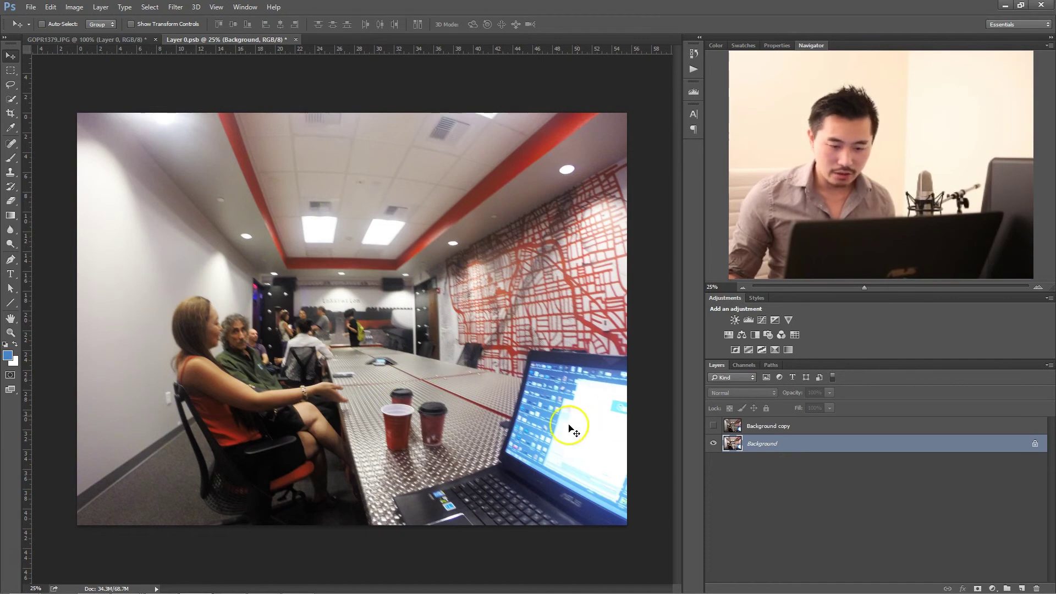
click(714, 426)
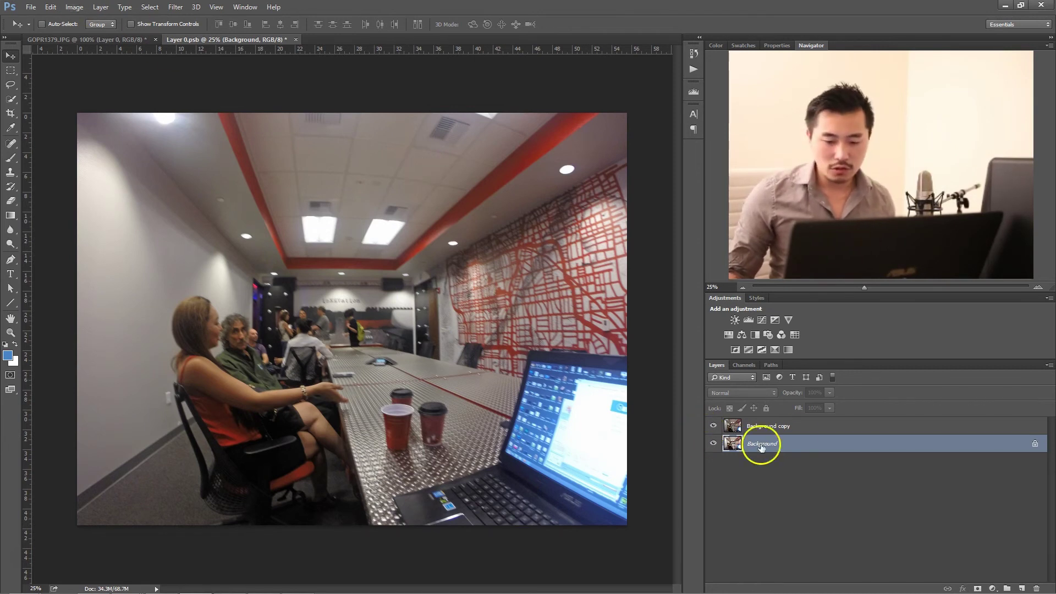
- Give the Background copy a Vibrance adjustment with Vibrance -1 and Saturation +24
click(796, 425)
click(74, 7)
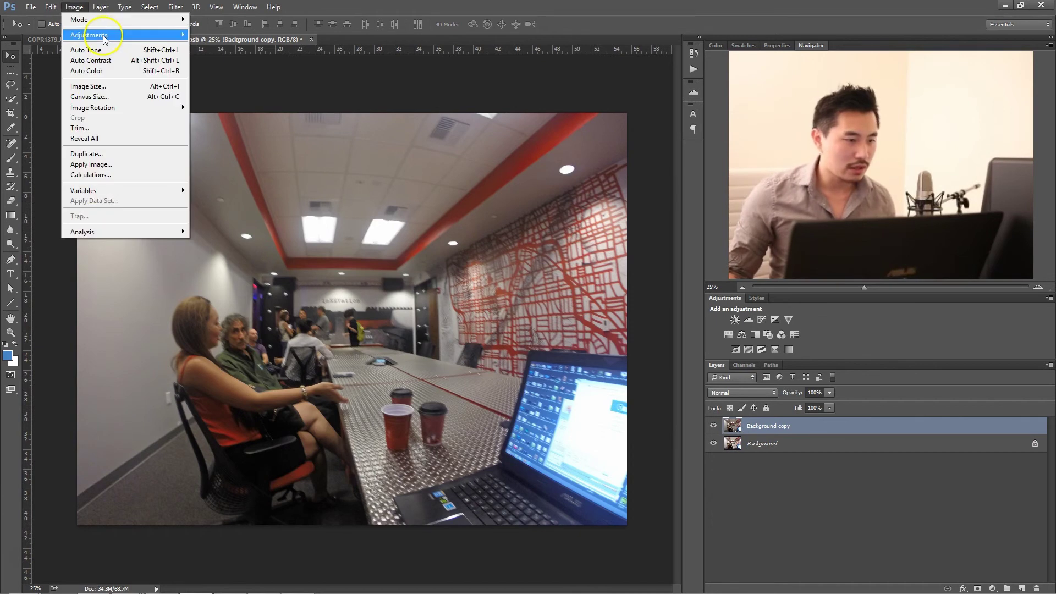
mouse_move(104, 35)
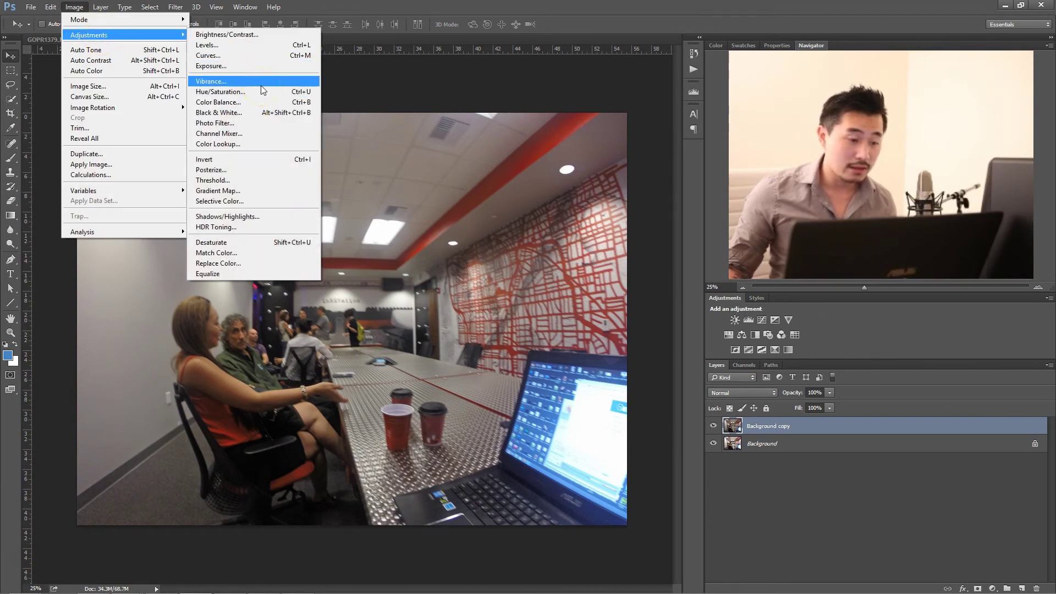
click(261, 82)
drag(641, 200, 661, 199)
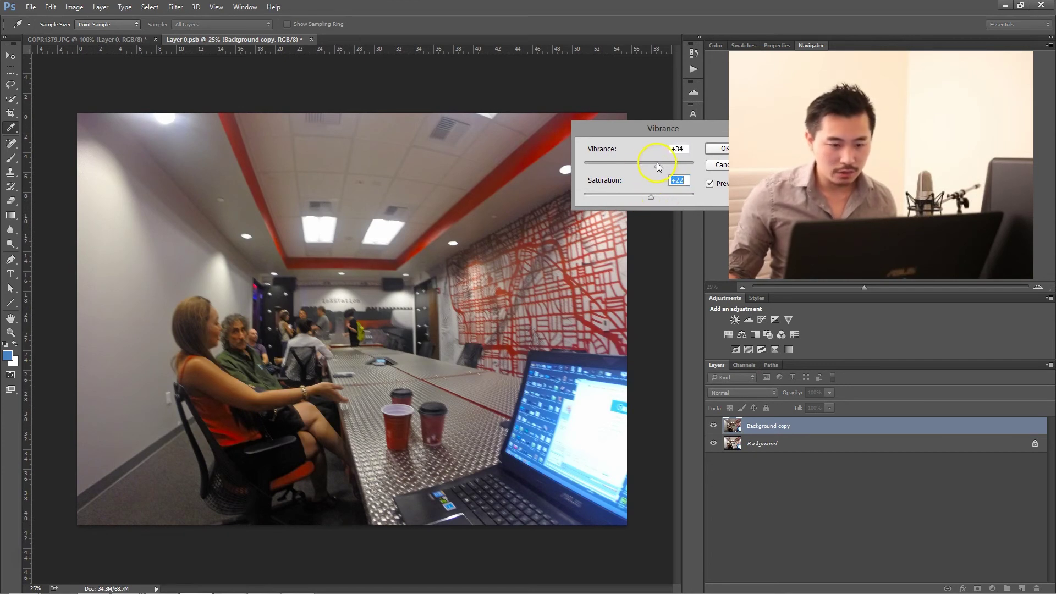
drag(657, 163, 653, 164)
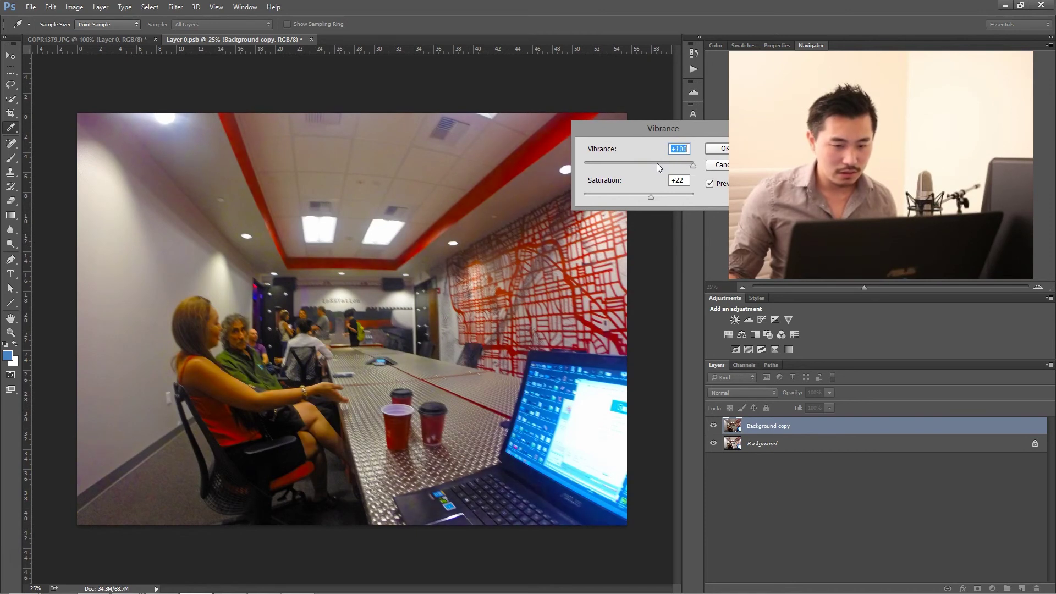
click(676, 197)
key(shift+Down)
key(shift+Down)
key(shift+Down)
key(Down)
key(Down)
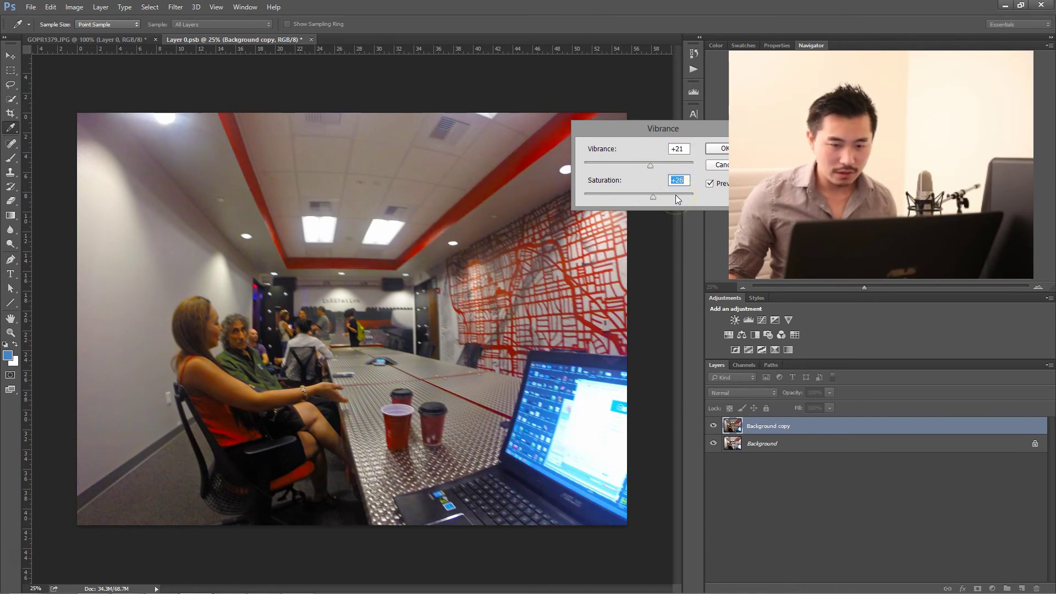
click(659, 197)
drag(650, 164, 637, 166)
click(649, 198)
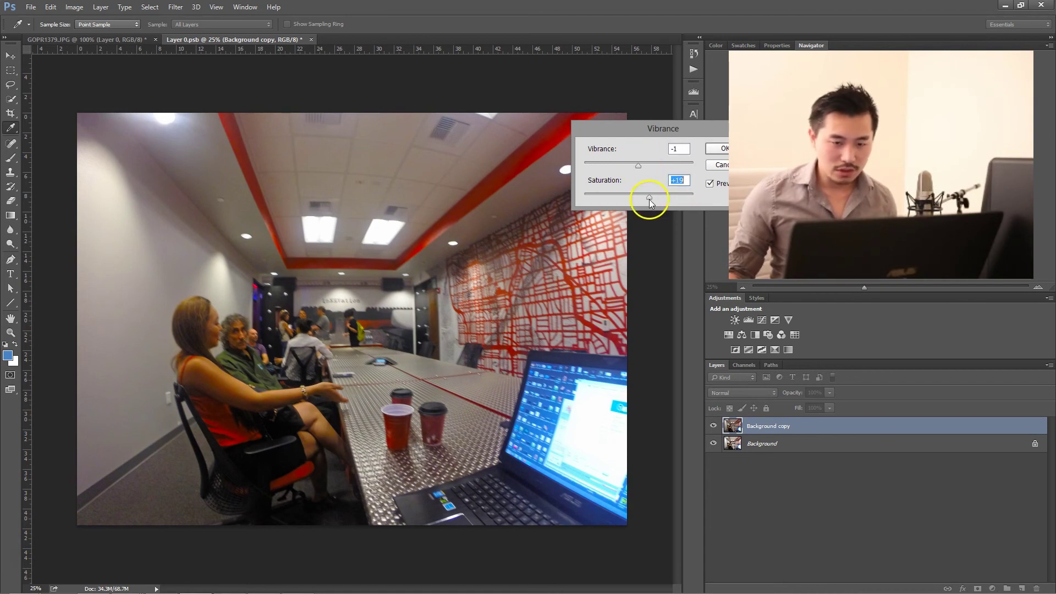
click(652, 196)
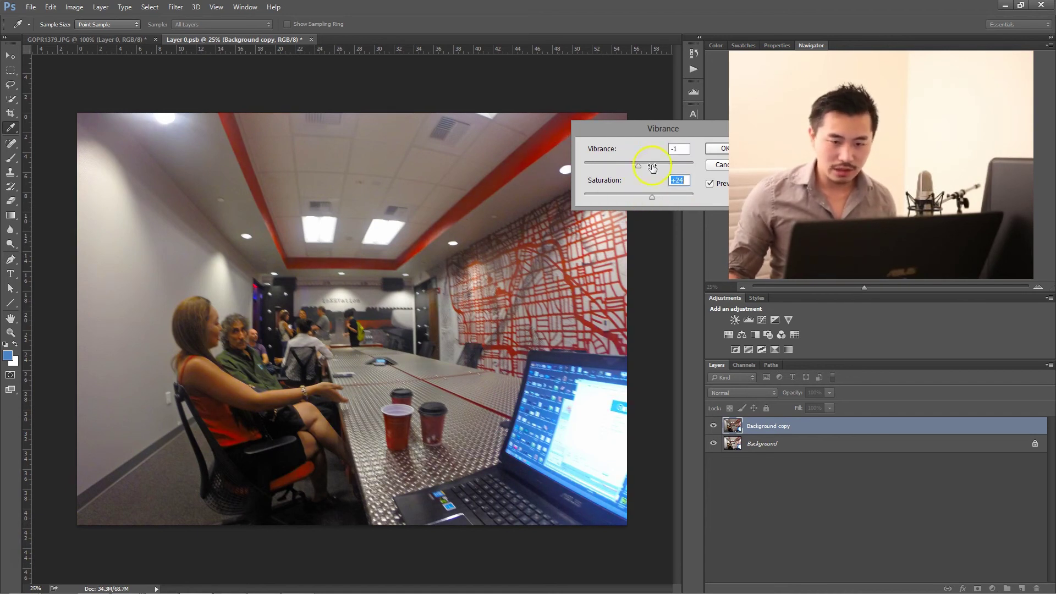
click(722, 150)
- Save Layer 0.psb and close it to return to GOPR1379.JPG
key(v)
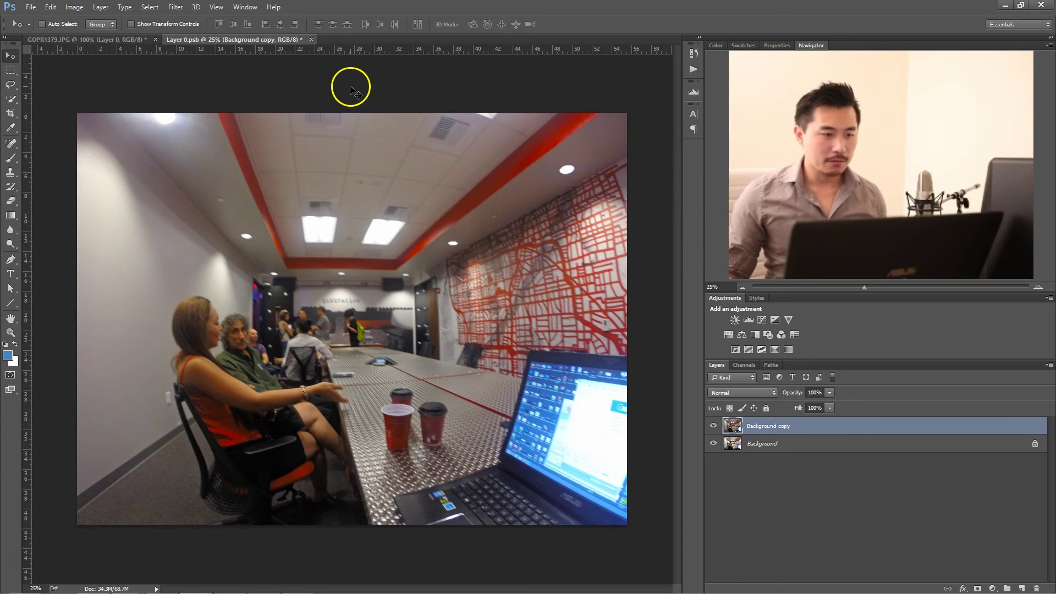
key(ctrl+s)
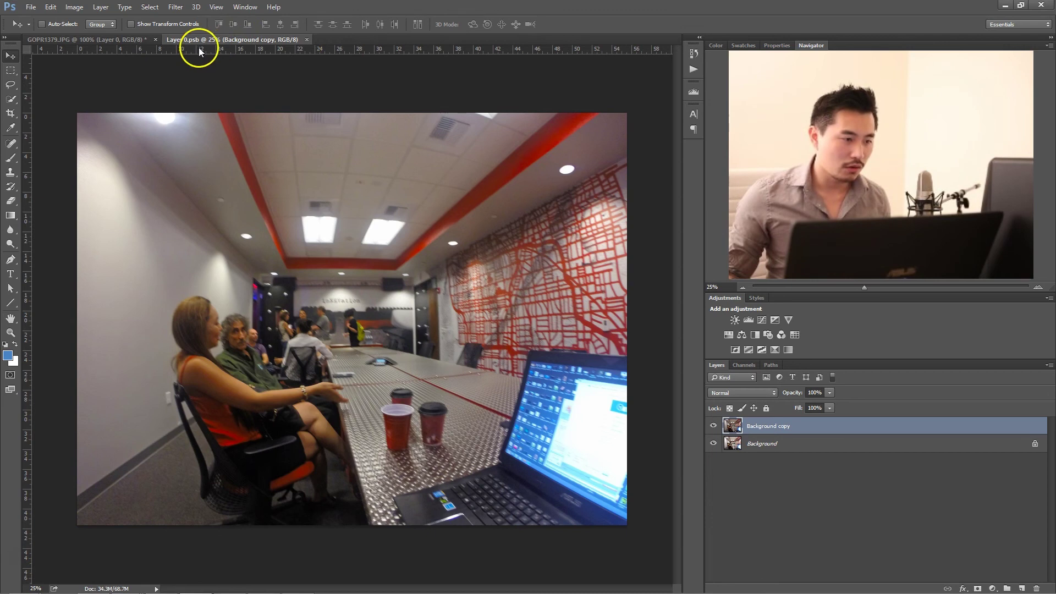
click(307, 39)
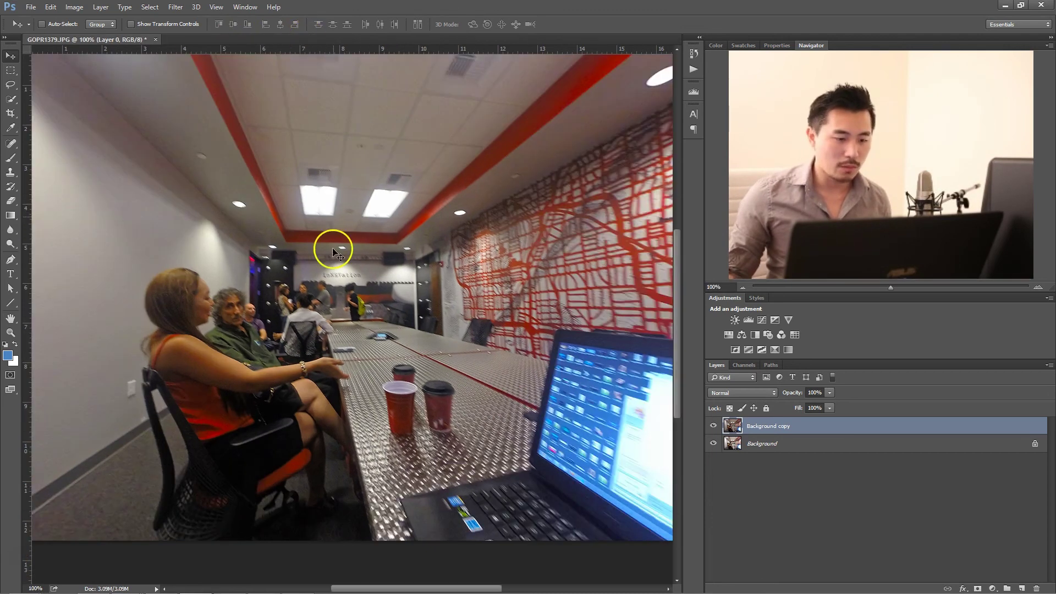